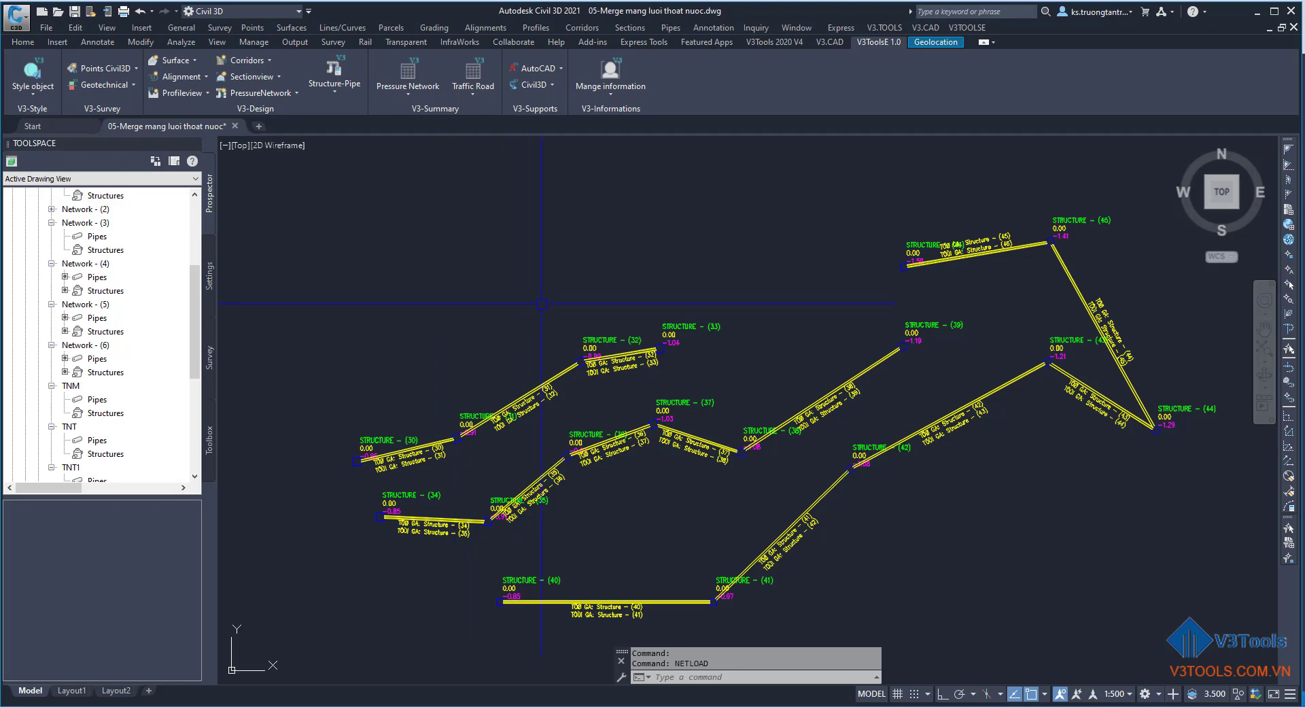
# Browse the pressure network and pipe network command lists without running any command
pyautogui.click(287, 91)
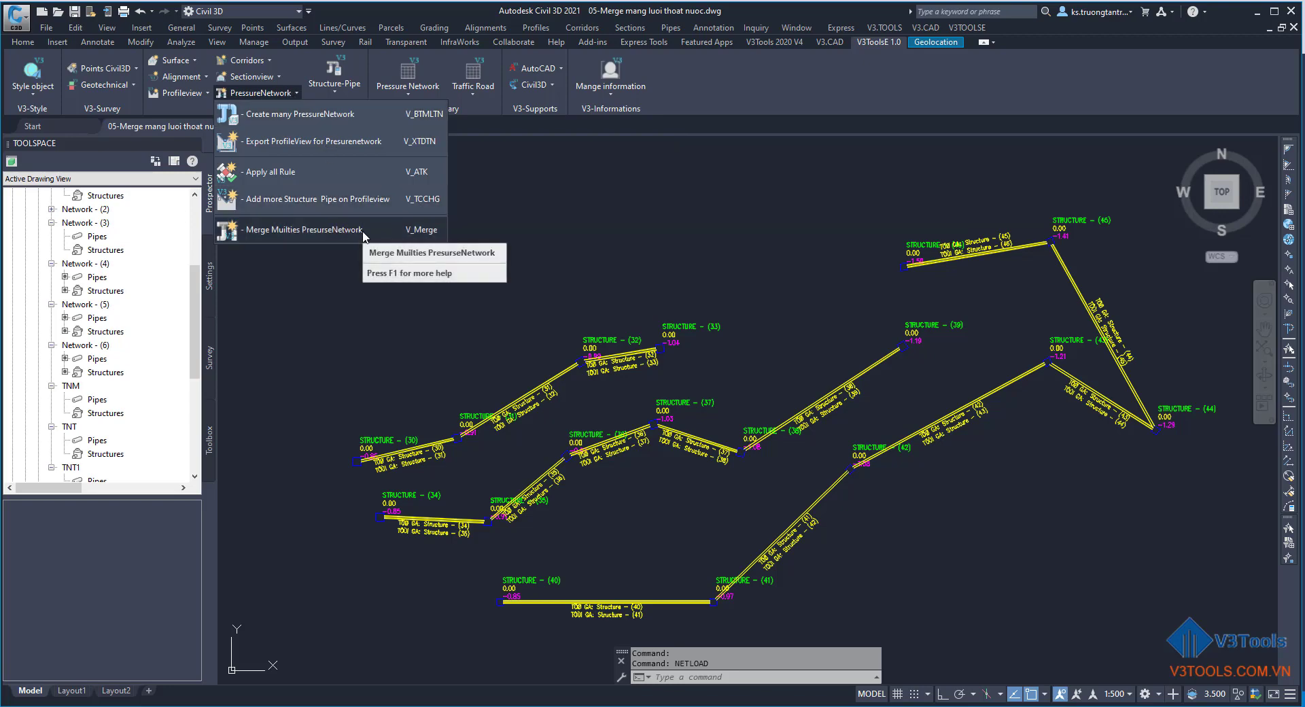
pyautogui.click(822, 365)
pyautogui.scroll(4, 105, 282)
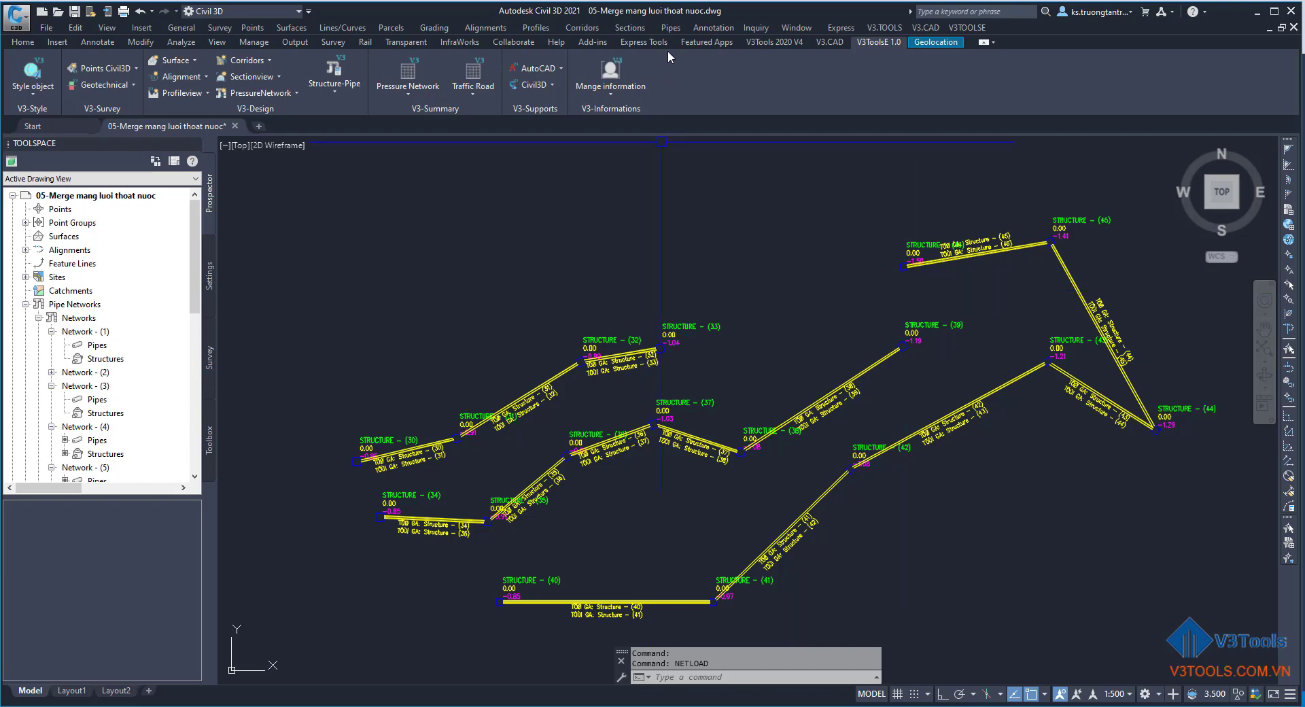
pyautogui.click(668, 29)
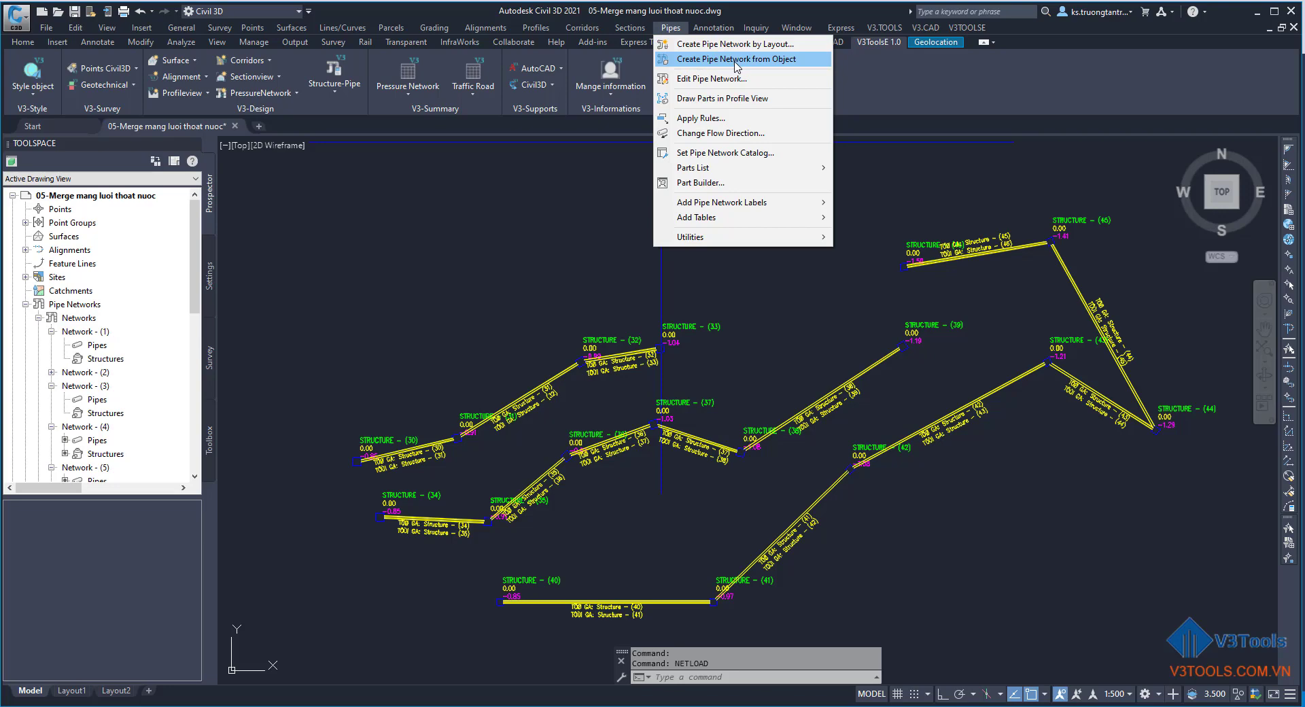
pyautogui.click(418, 384)
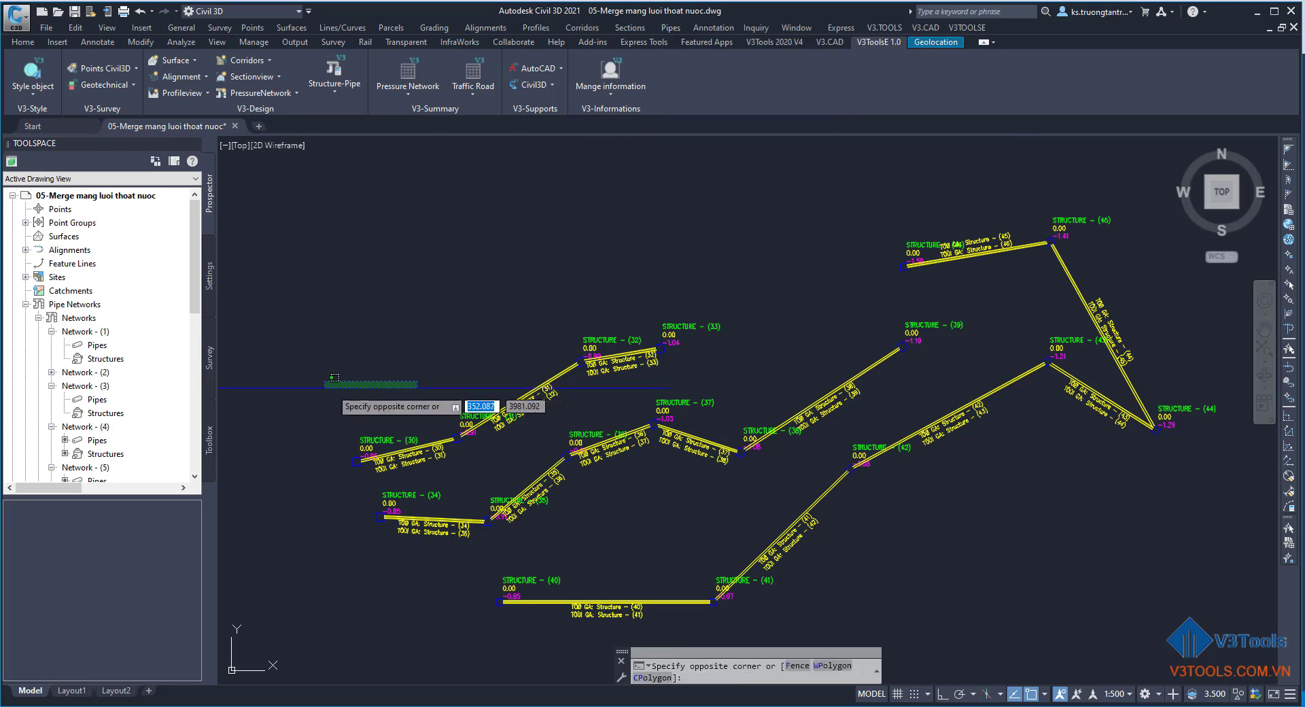
# Expand Network - (2) in Prospector and scroll down to TNM, TNT and TNT1
pyautogui.click(51, 373)
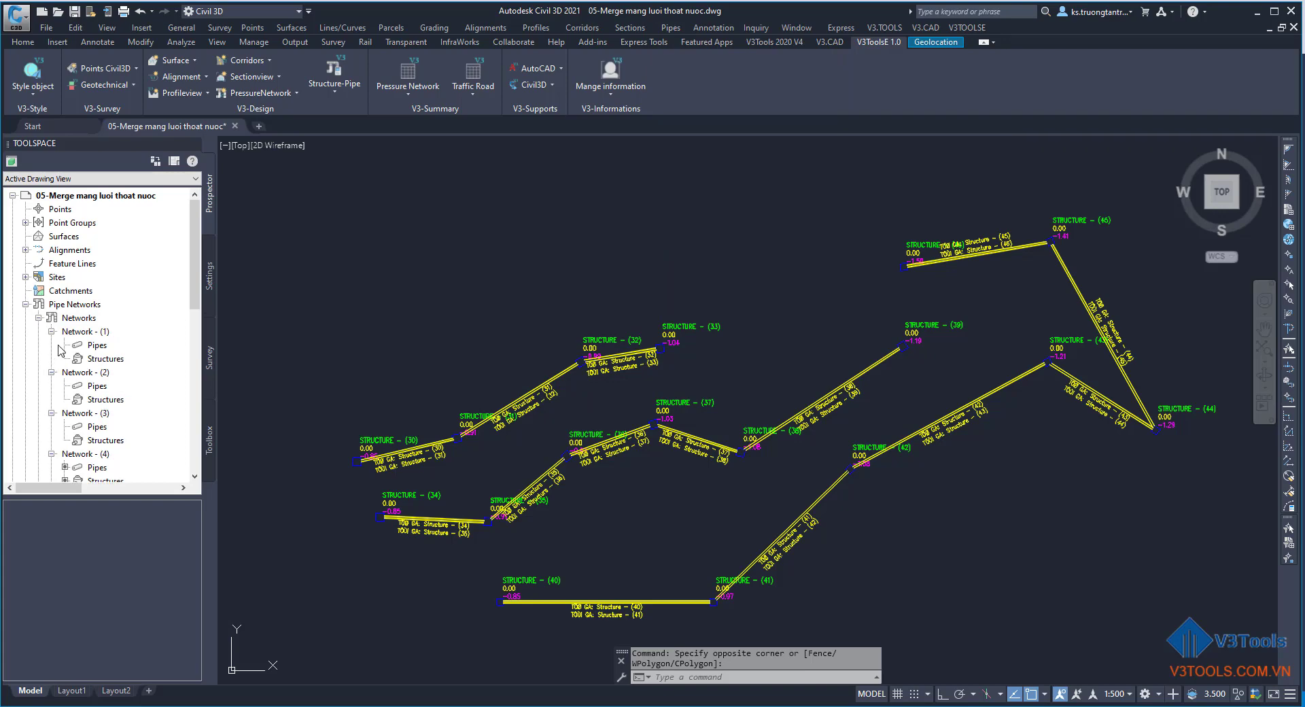
pyautogui.scroll(-1, 63, 354)
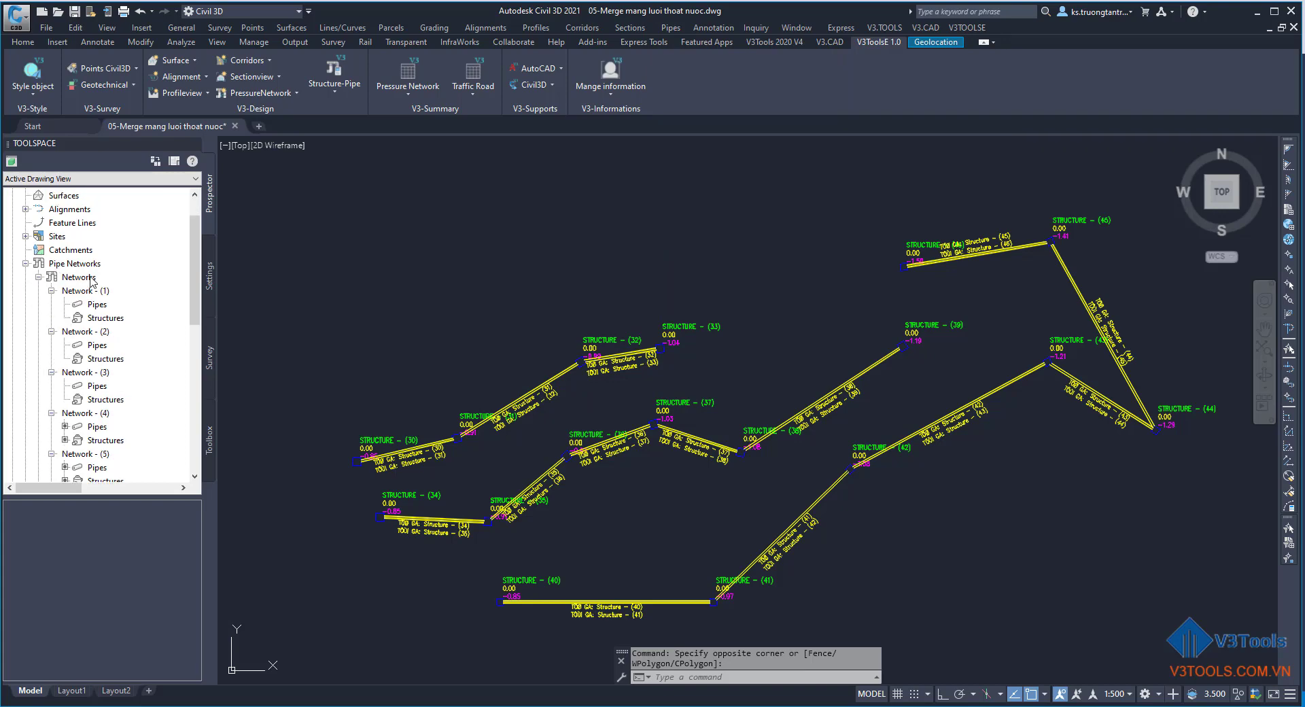
pyautogui.scroll(1, 92, 280)
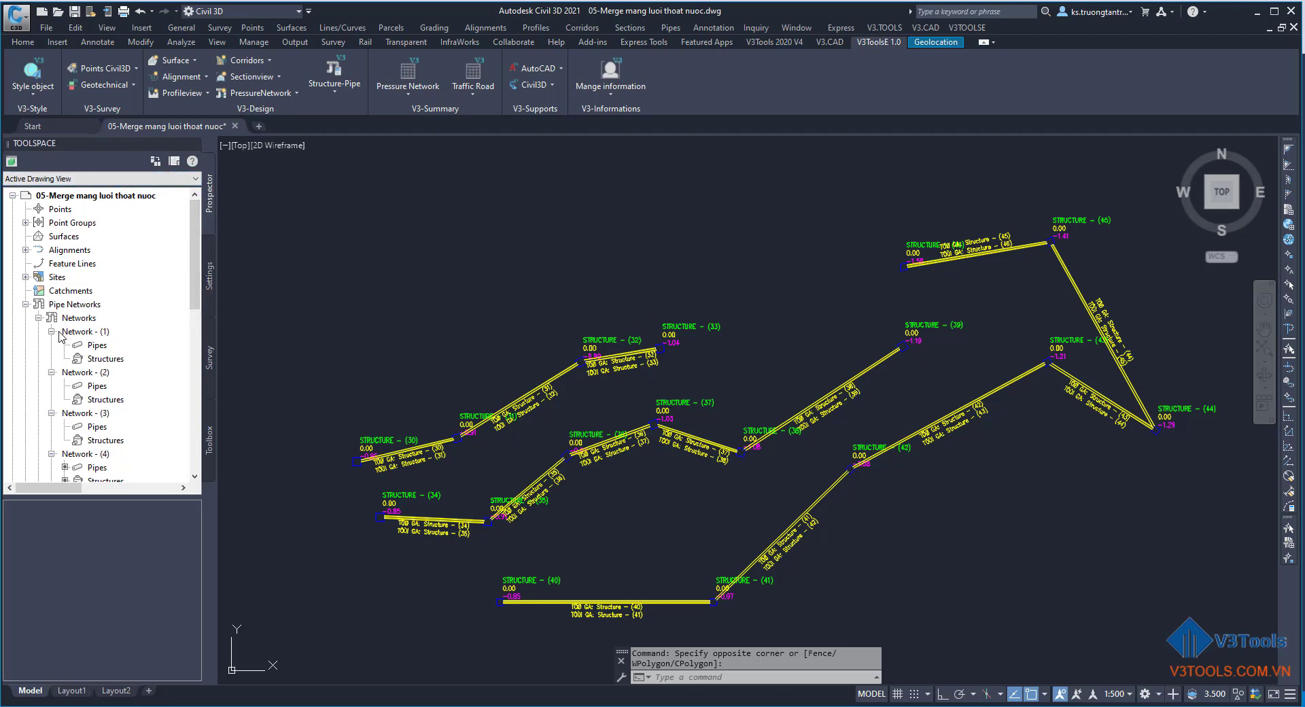
pyautogui.scroll(-2, 60, 347)
pyautogui.scroll(-2, 58, 349)
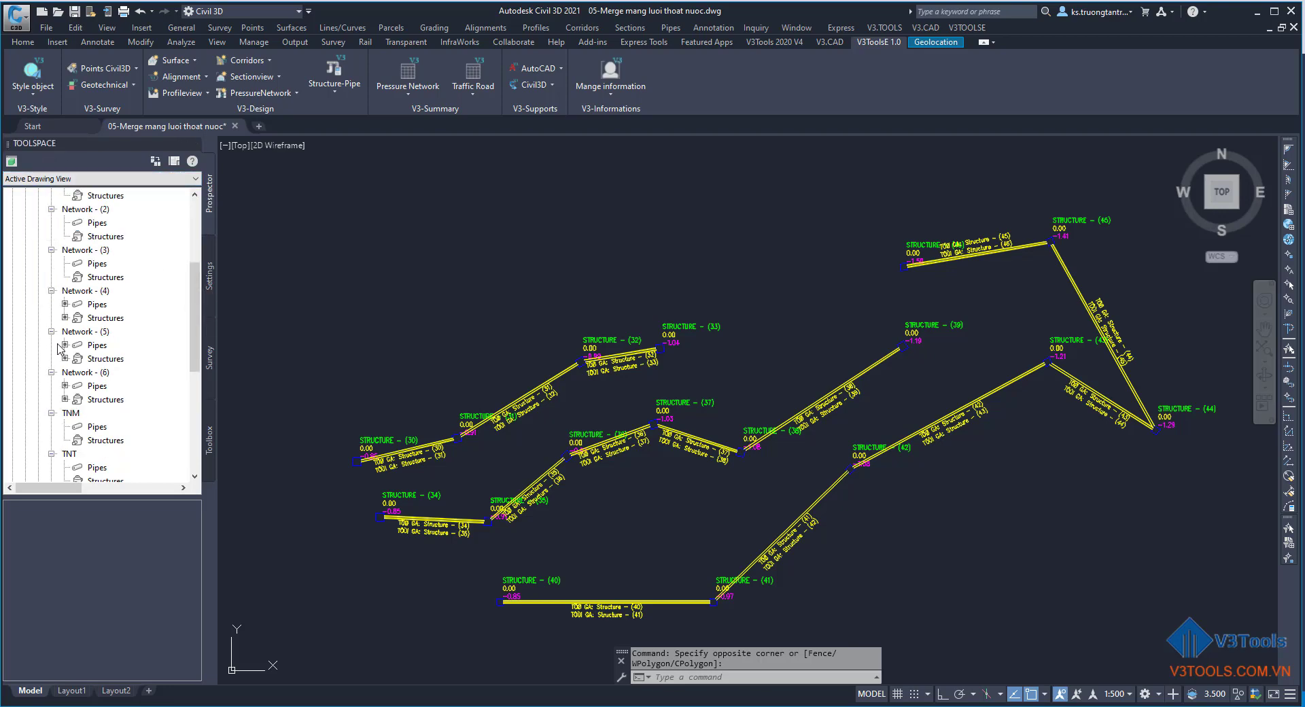
pyautogui.scroll(-3, 60, 348)
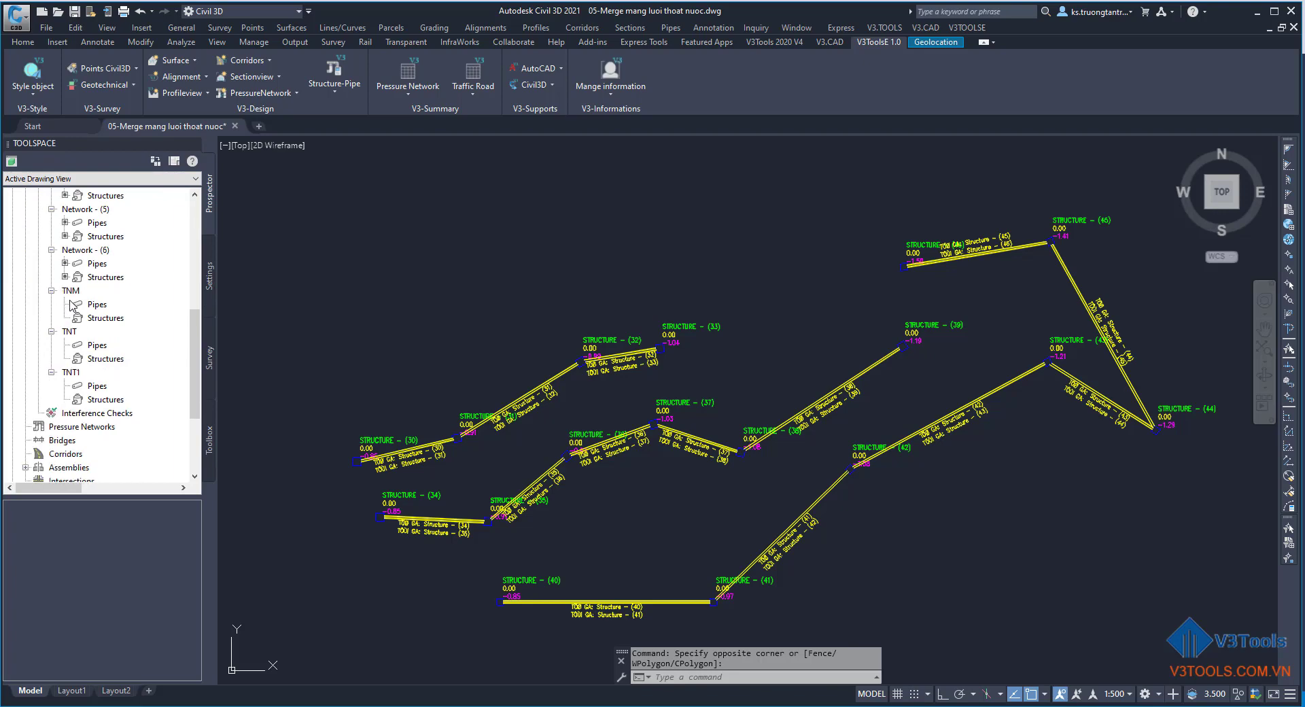
pyautogui.moveTo(587, 369); pyautogui.dragTo(650, 355, button='middle')
pyautogui.scroll(4, 636, 354)
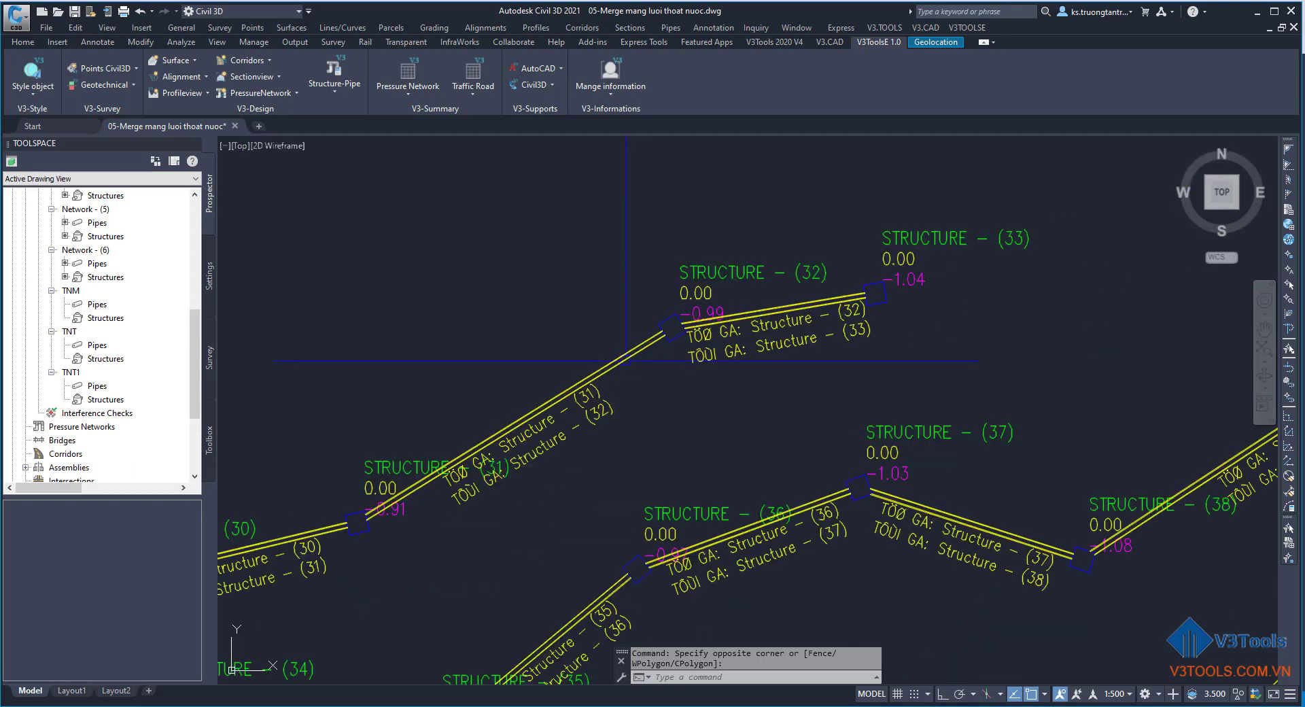
pyautogui.click(636, 354)
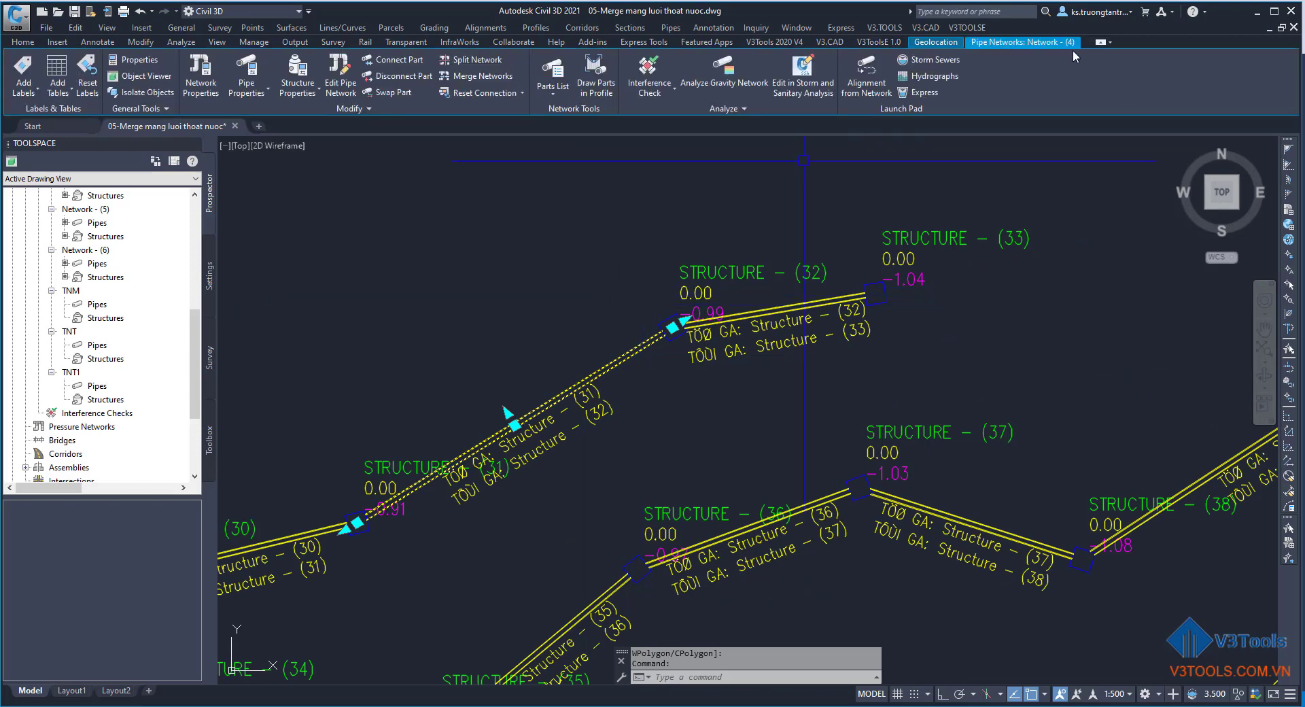
pyautogui.press('Escape')
pyautogui.click(823, 510)
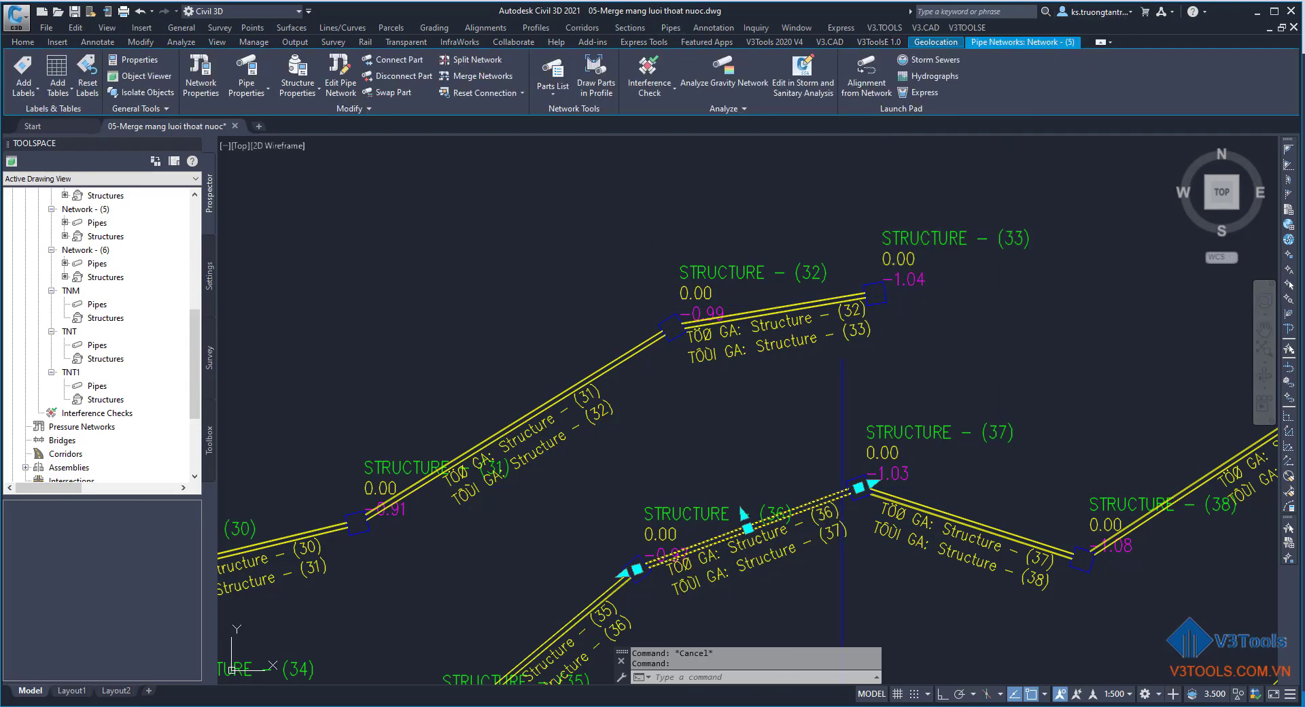
pyautogui.press('Escape')
pyautogui.scroll(-6, 535, 313)
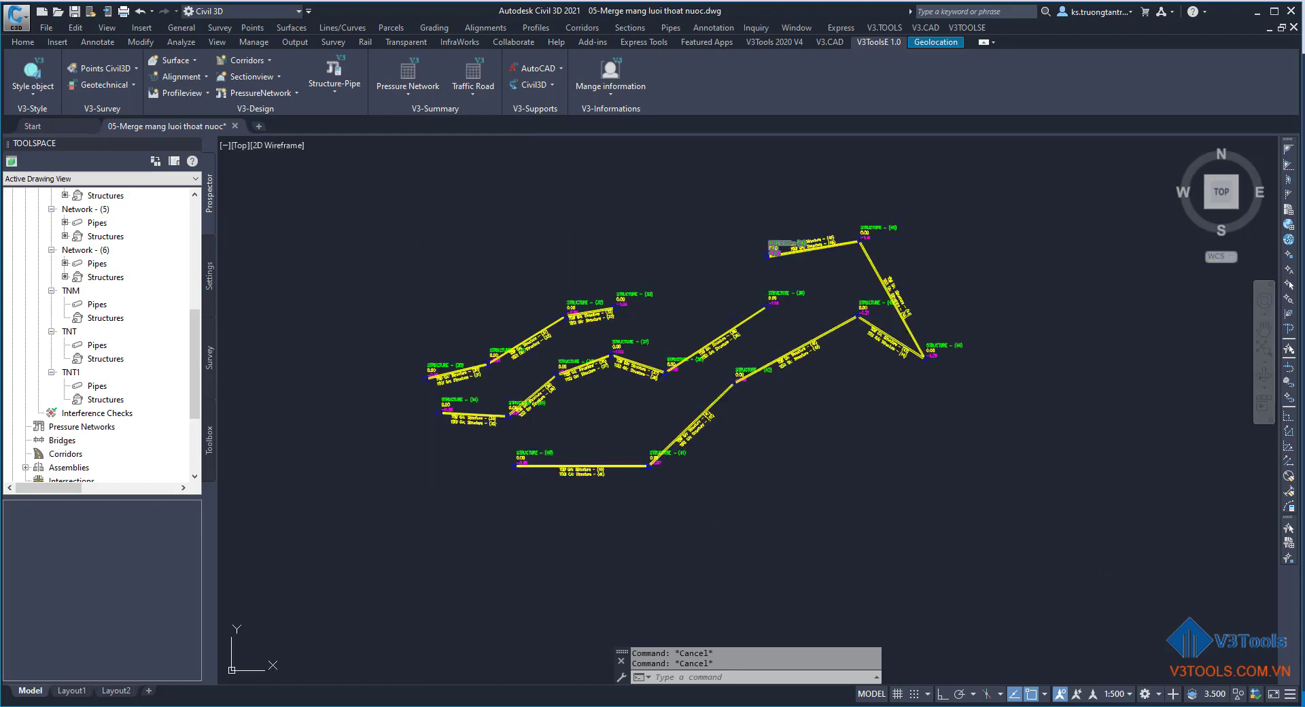
pyautogui.scroll(4, 101, 314)
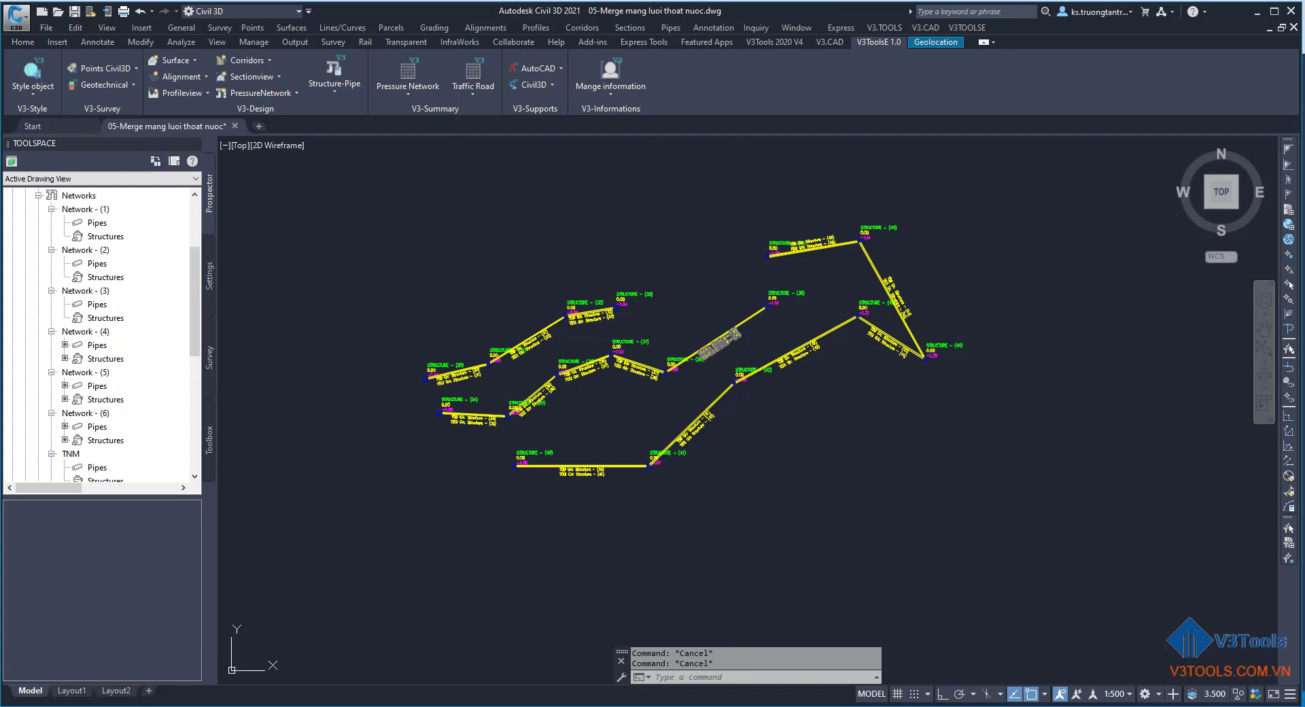
# Collapse Network - (2) and (3), keep (4) and (5) expanded, and show the V3Tools PressureNetwork commands
pyautogui.click(51, 249)
pyautogui.click(52, 263)
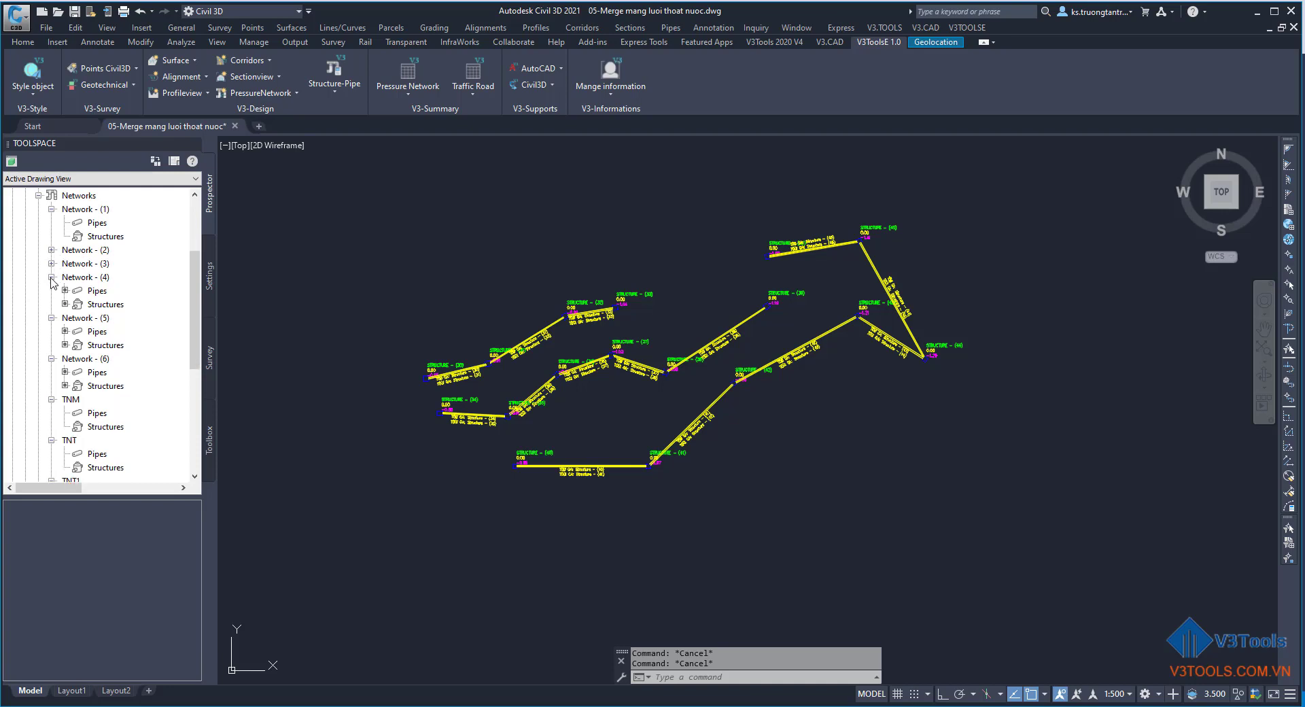
pyautogui.click(52, 277)
pyautogui.click(52, 291)
pyautogui.click(52, 291)
pyautogui.click(52, 277)
pyautogui.click(268, 92)
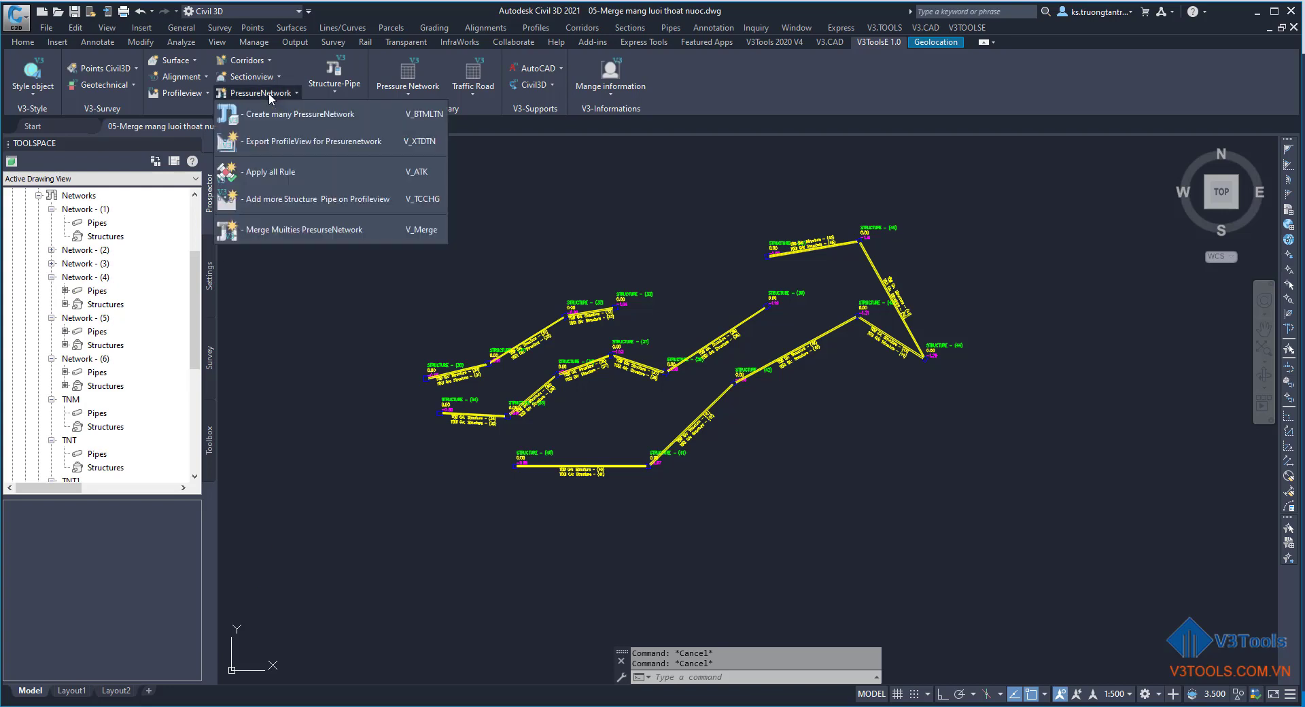
# Launch Merge Multiple PressureNetwork and add all nine listed networks to the merge list
pyautogui.click(345, 231)
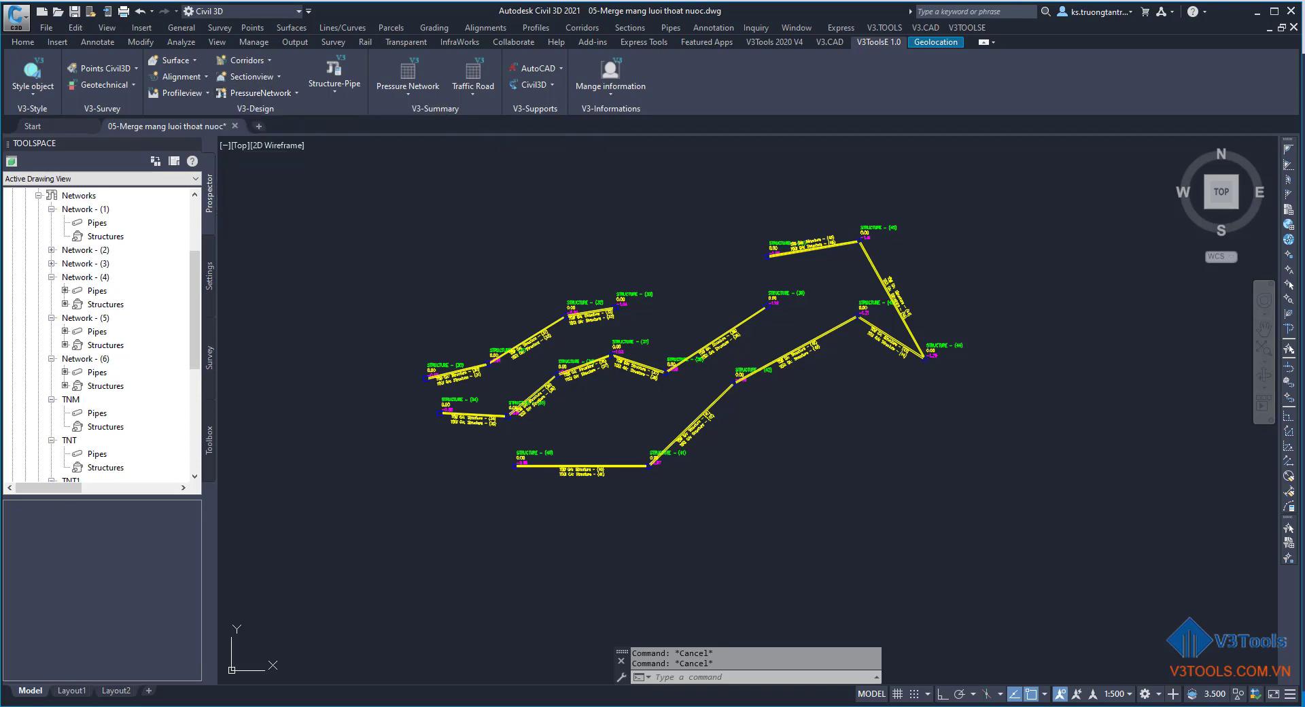
pyautogui.moveTo(654, 212); pyautogui.dragTo(820, 79)
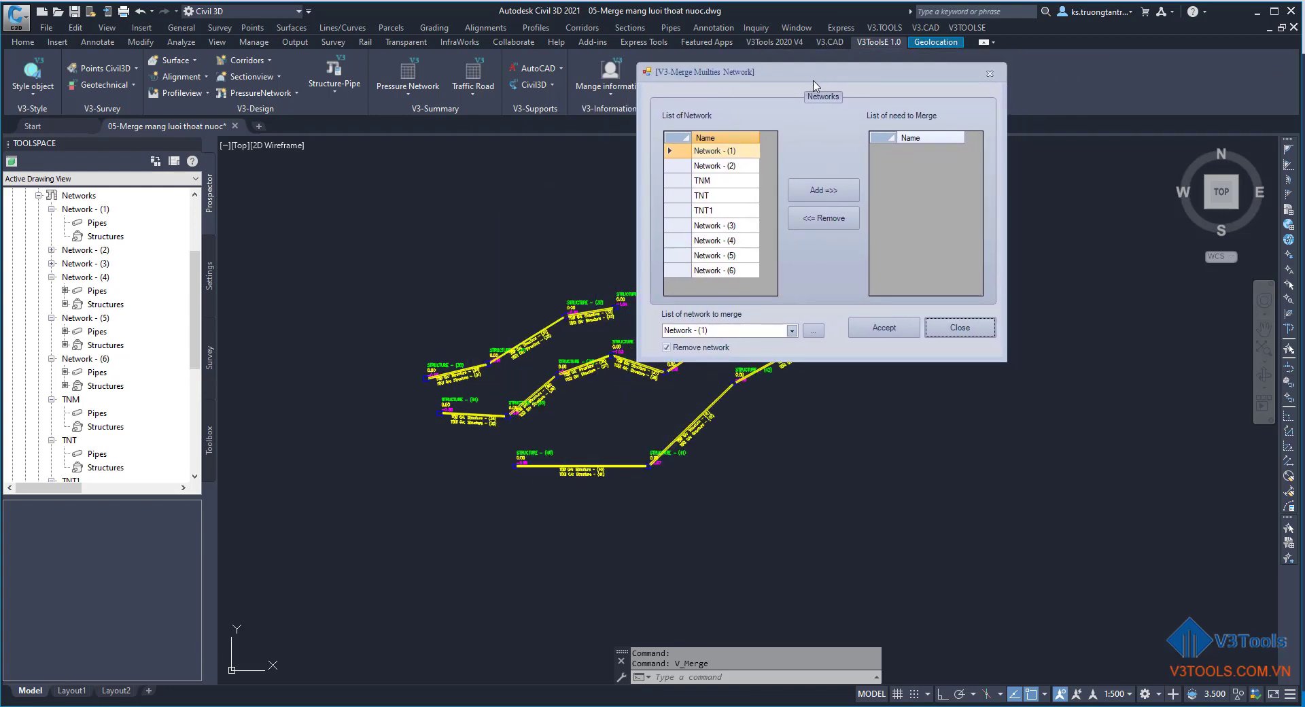
pyautogui.moveTo(840, 84); pyautogui.dragTo(896, 92)
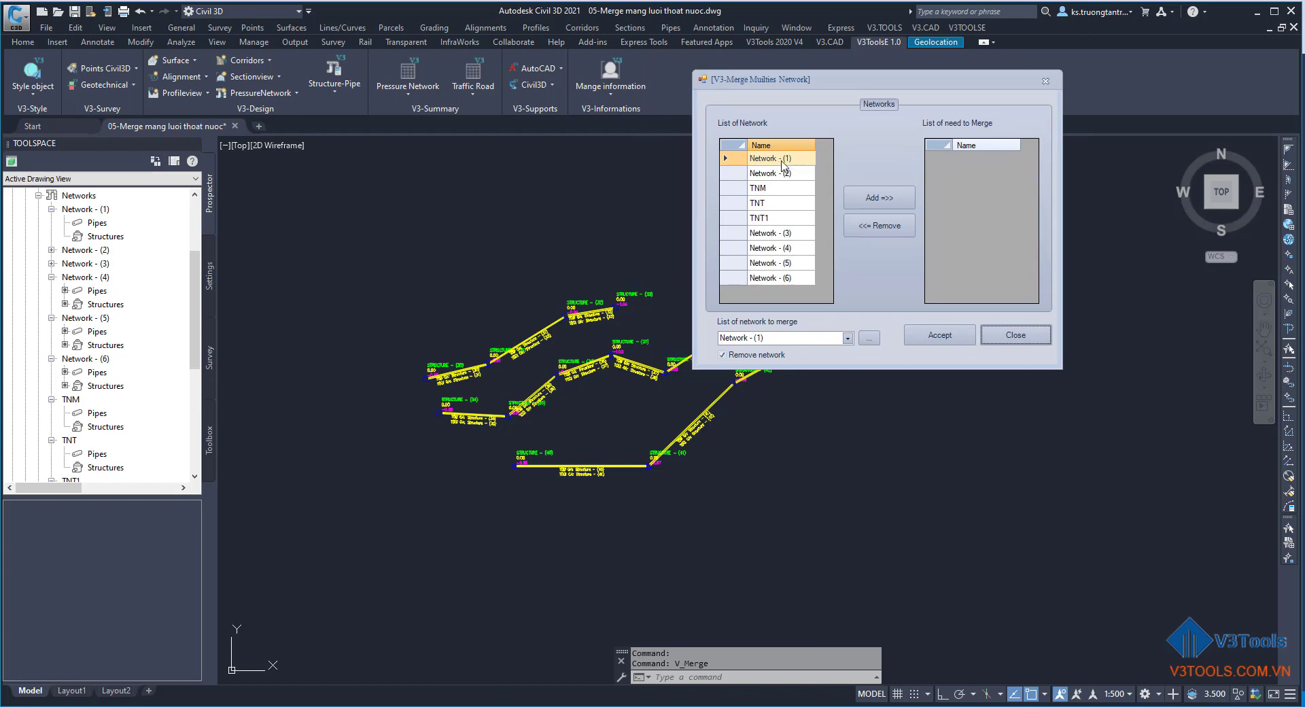
pyautogui.keyDown('shift'); pyautogui.click(775, 279); pyautogui.keyUp('shift')
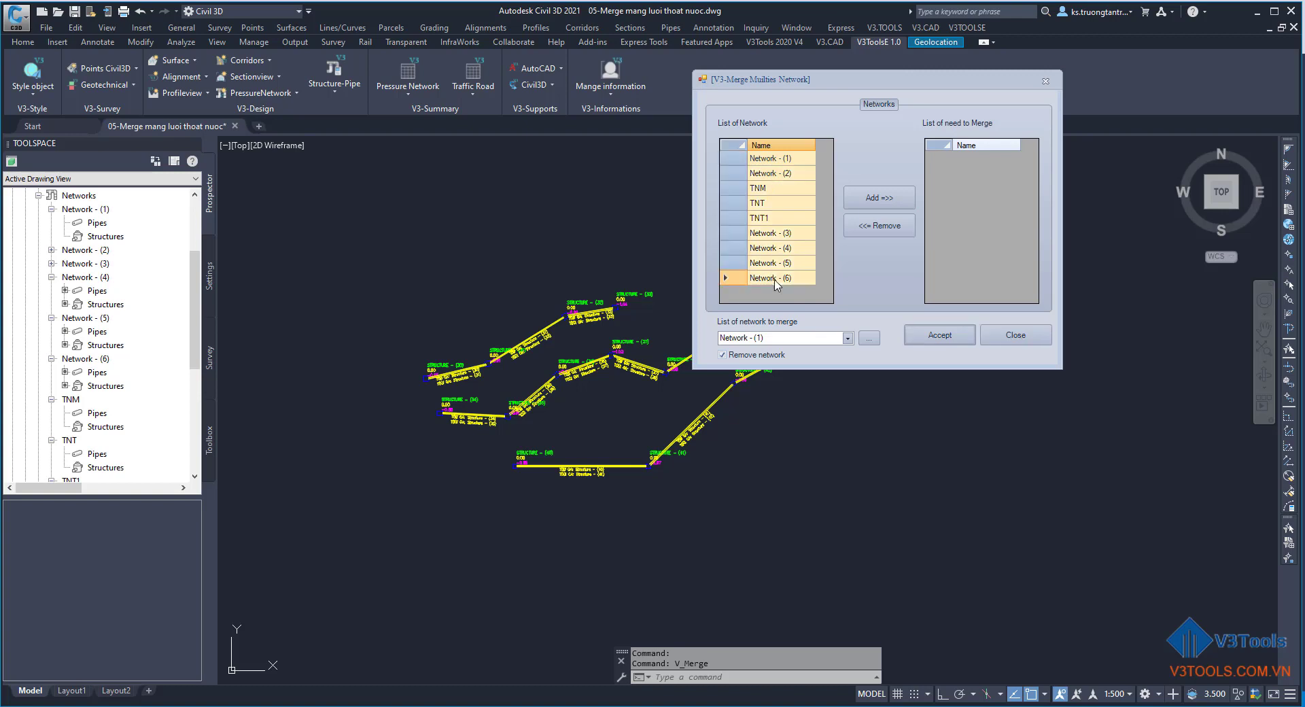
pyautogui.click(903, 206)
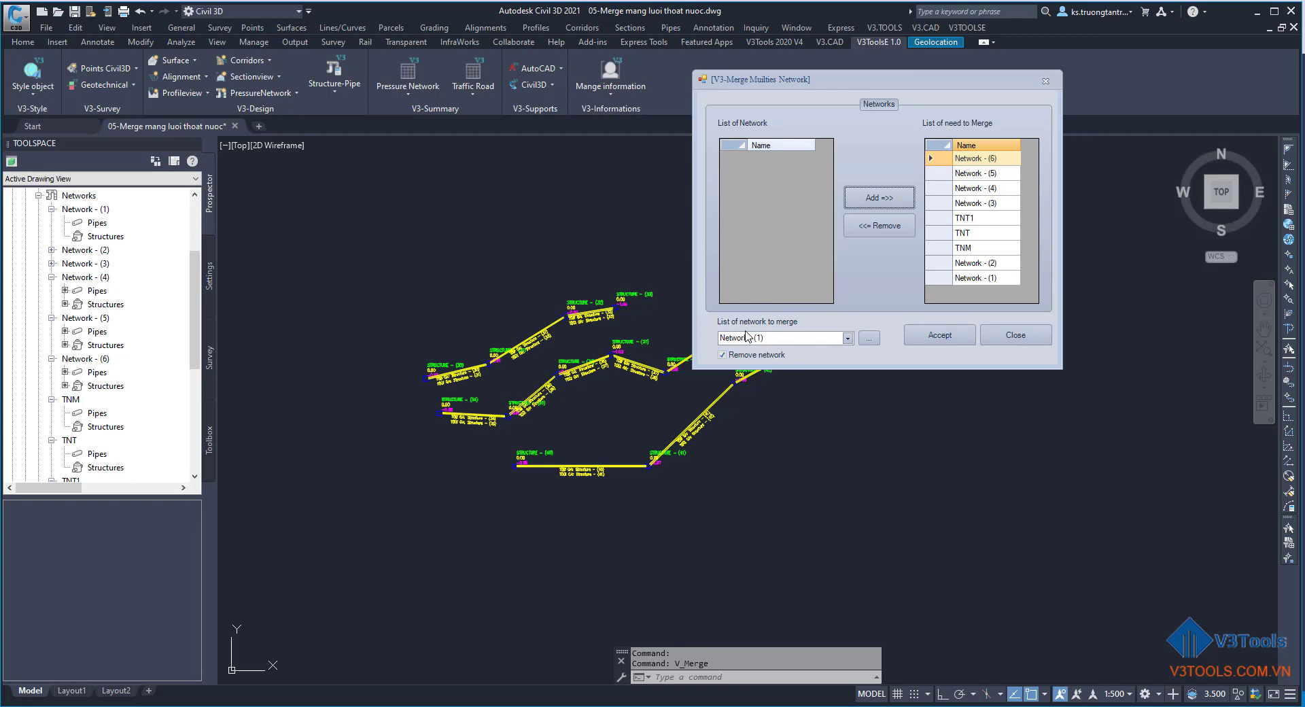
# Review the target network choices and leave removal of source networks switched on
pyautogui.click(784, 340)
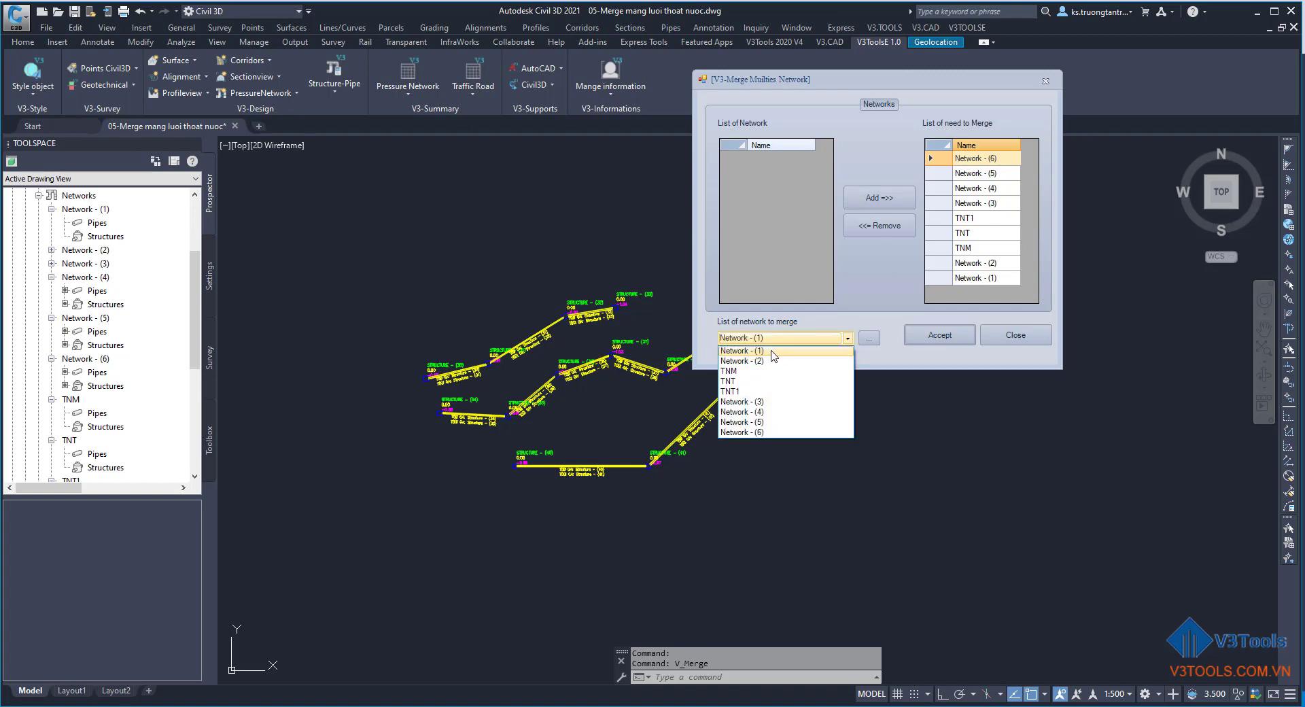
pyautogui.click(771, 351)
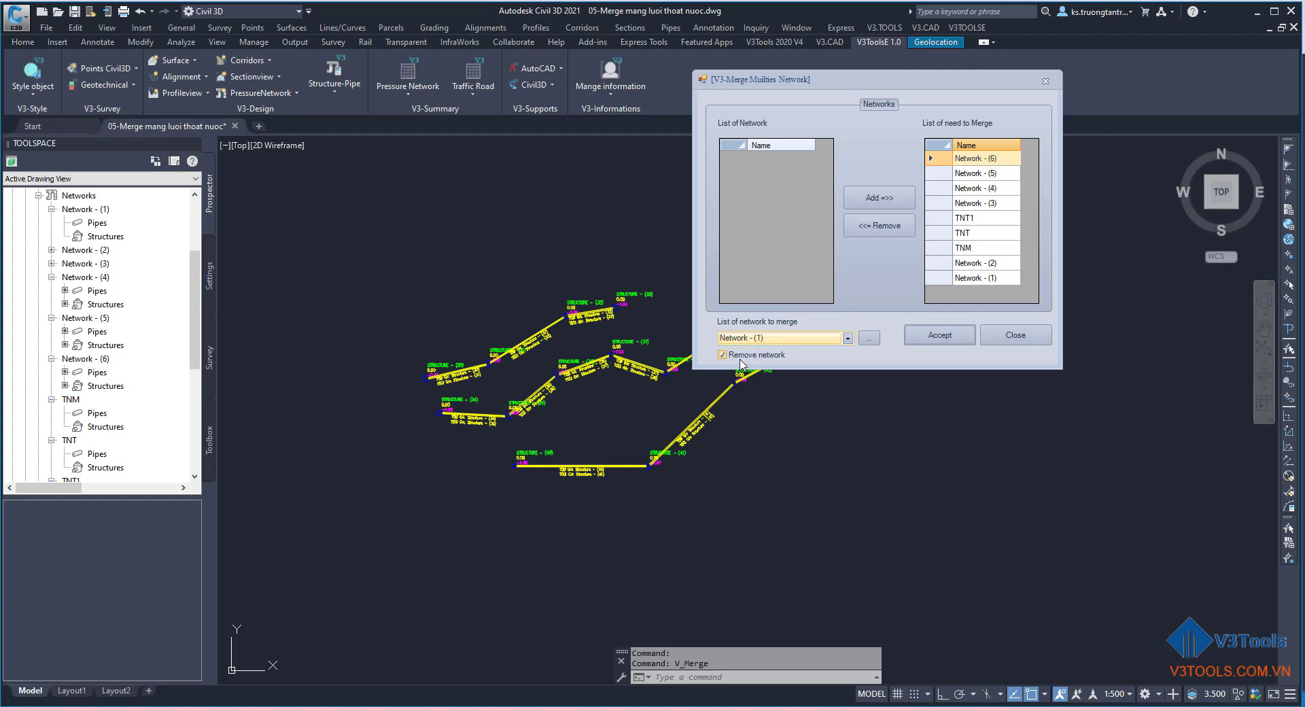
pyautogui.click(742, 362)
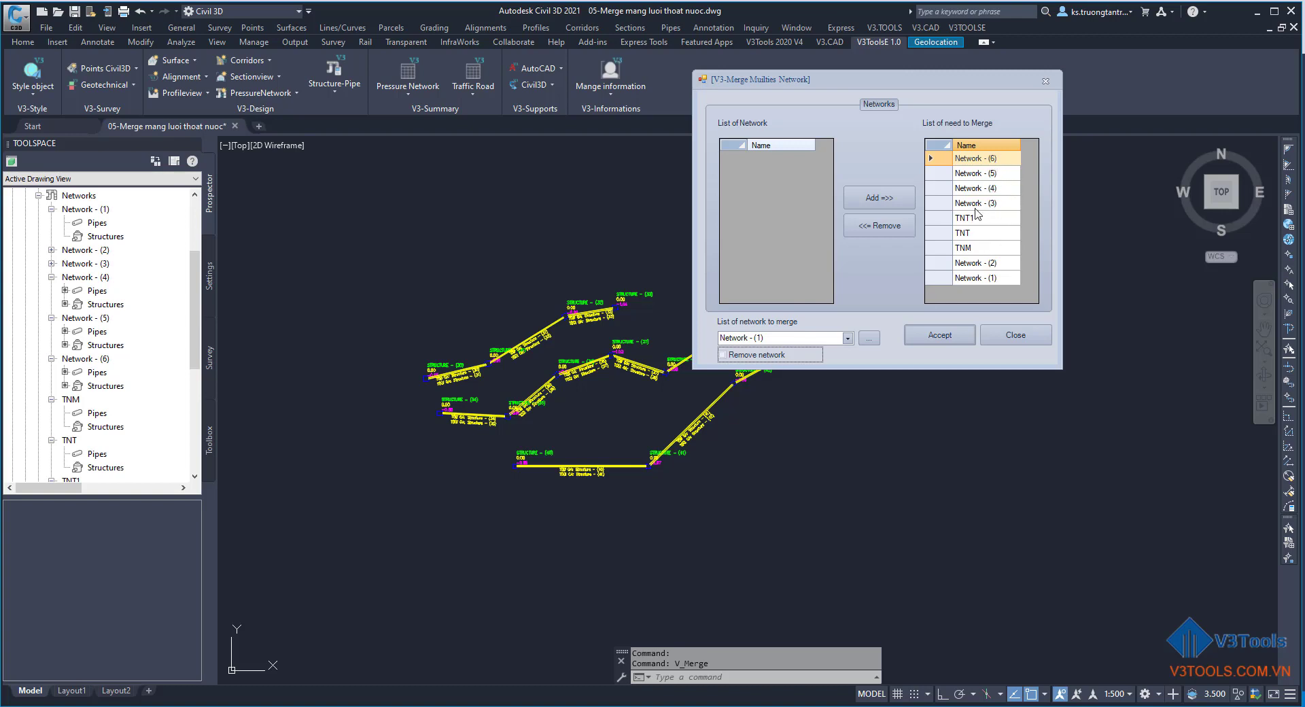
pyautogui.click(723, 355)
pyautogui.click(851, 340)
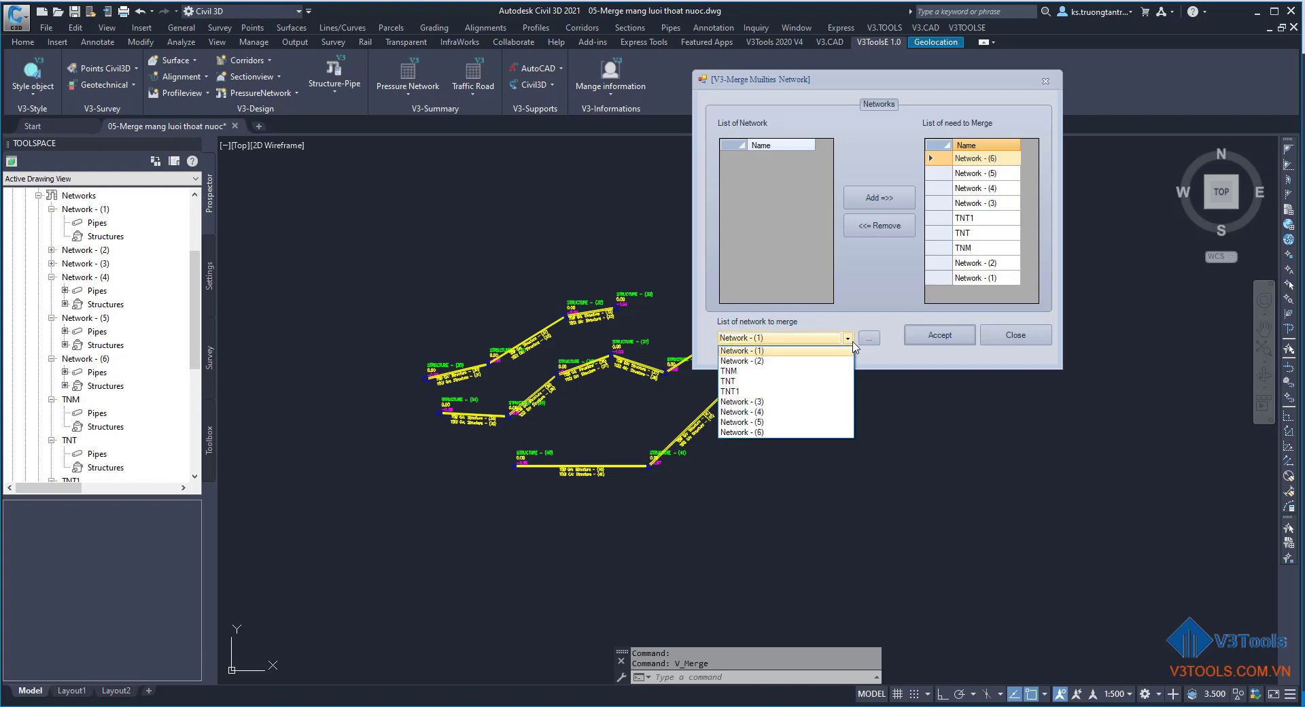
pyautogui.click(850, 339)
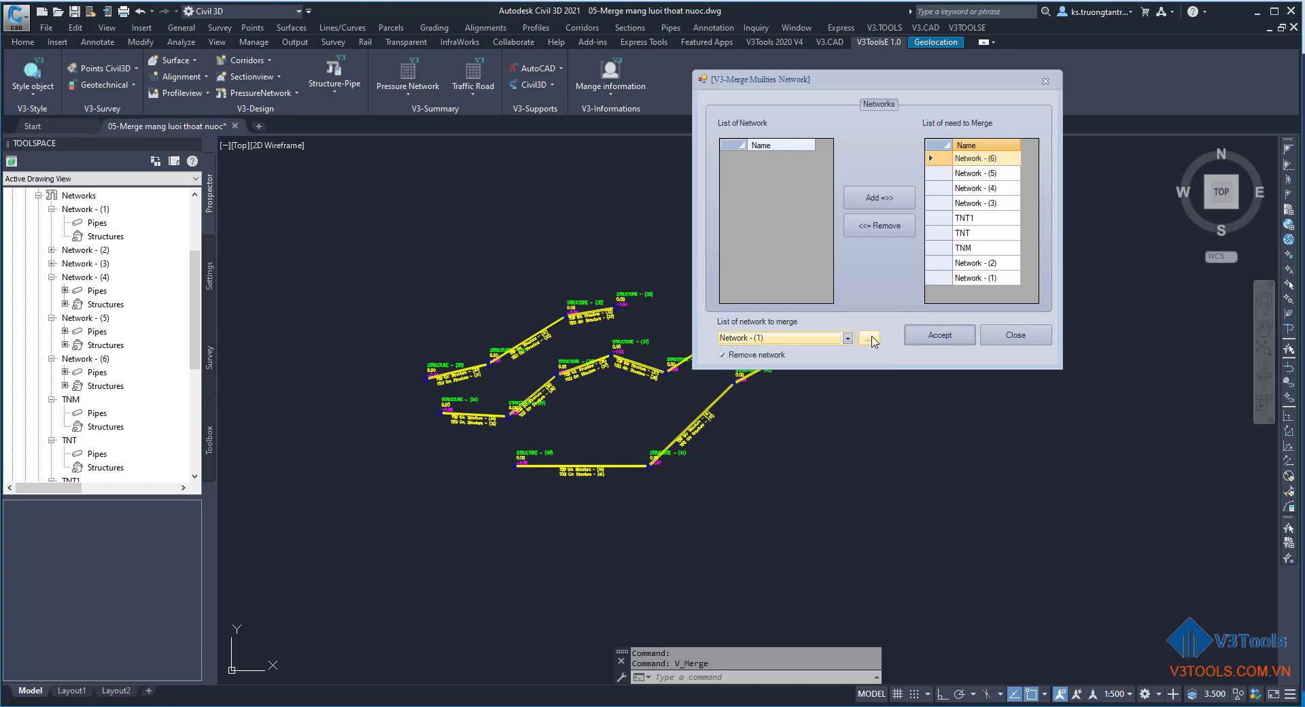
# Set Network - (6) as the merge target, run the merge, and move the message aside
pyautogui.click(873, 339)
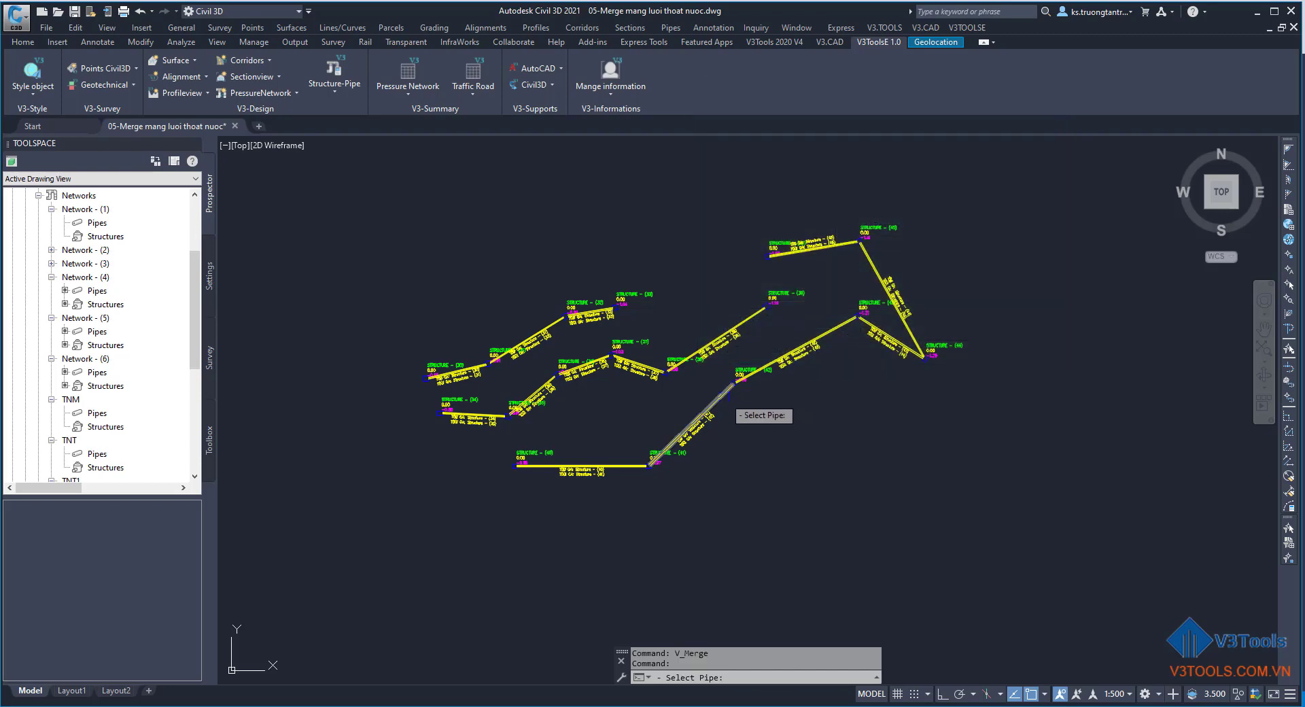
pyautogui.click(727, 402)
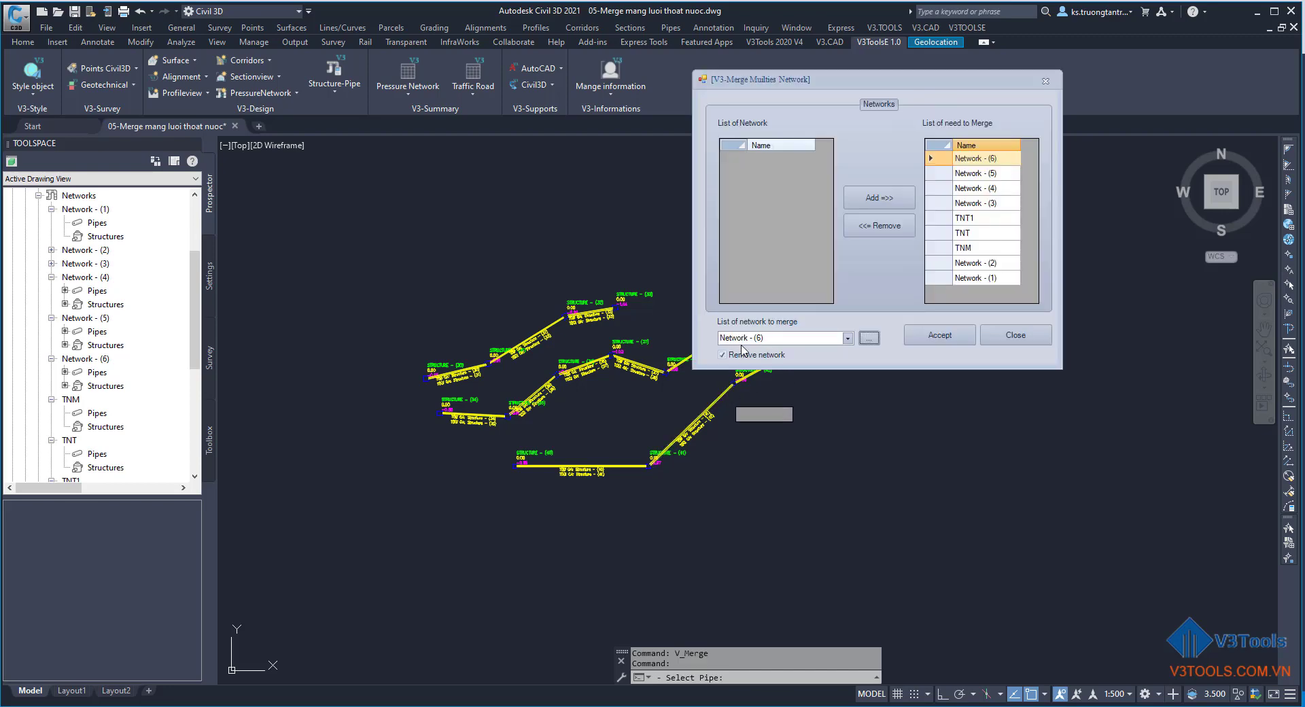
pyautogui.click(826, 338)
pyautogui.click(831, 338)
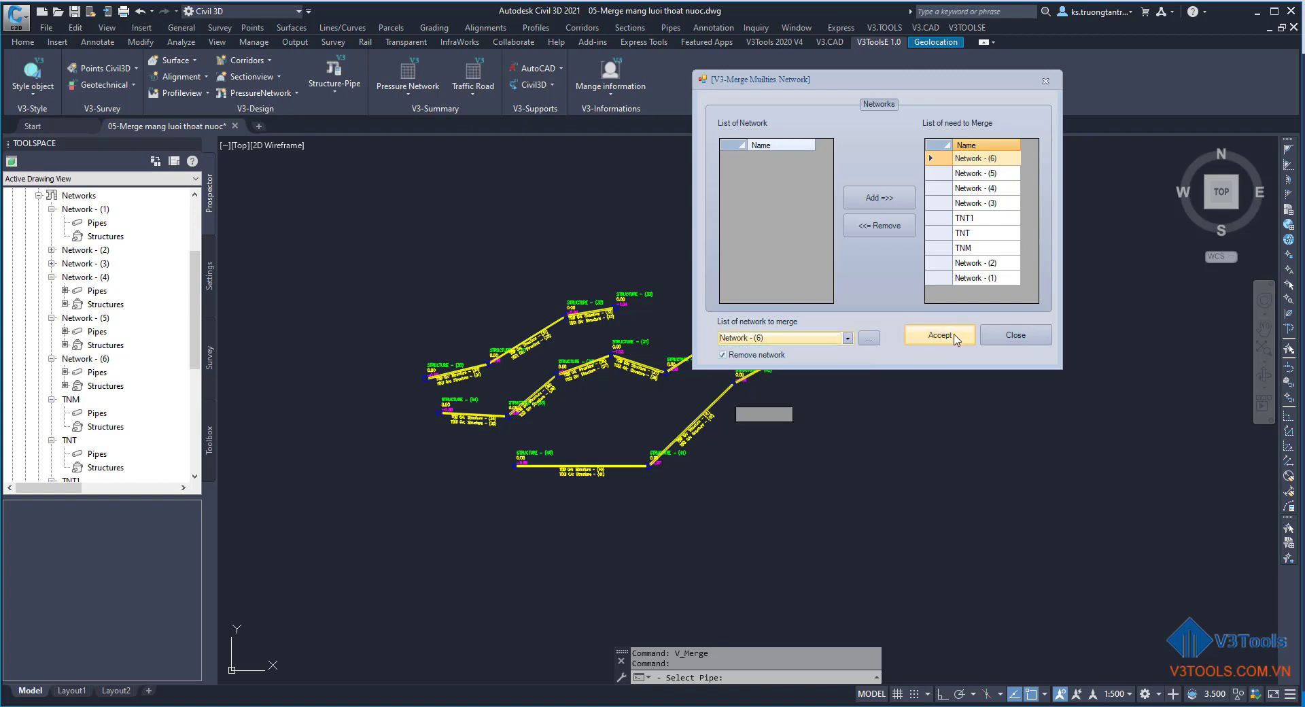
pyautogui.click(956, 338)
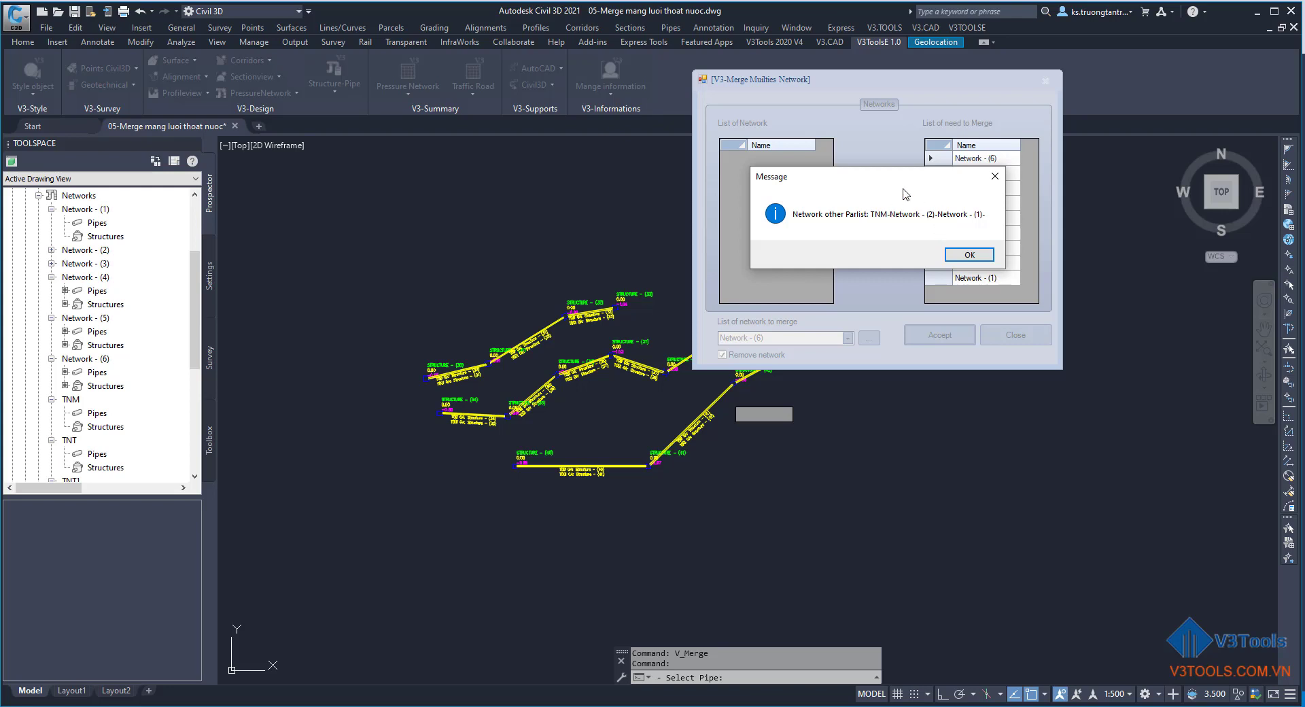
pyautogui.moveTo(902, 176); pyautogui.dragTo(852, 374)
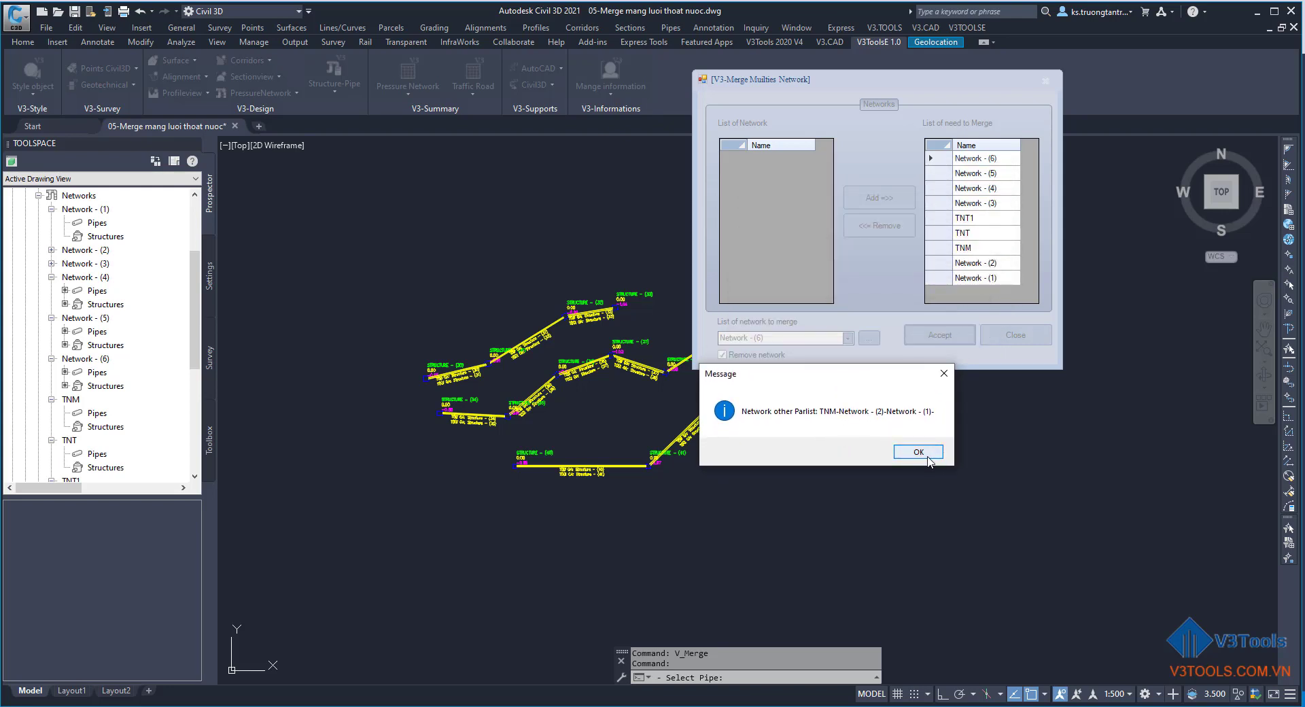
# Confirm the merge message, then inspect Network - (6) and its pipe between Structures (38) and (39)
pyautogui.click(906, 454)
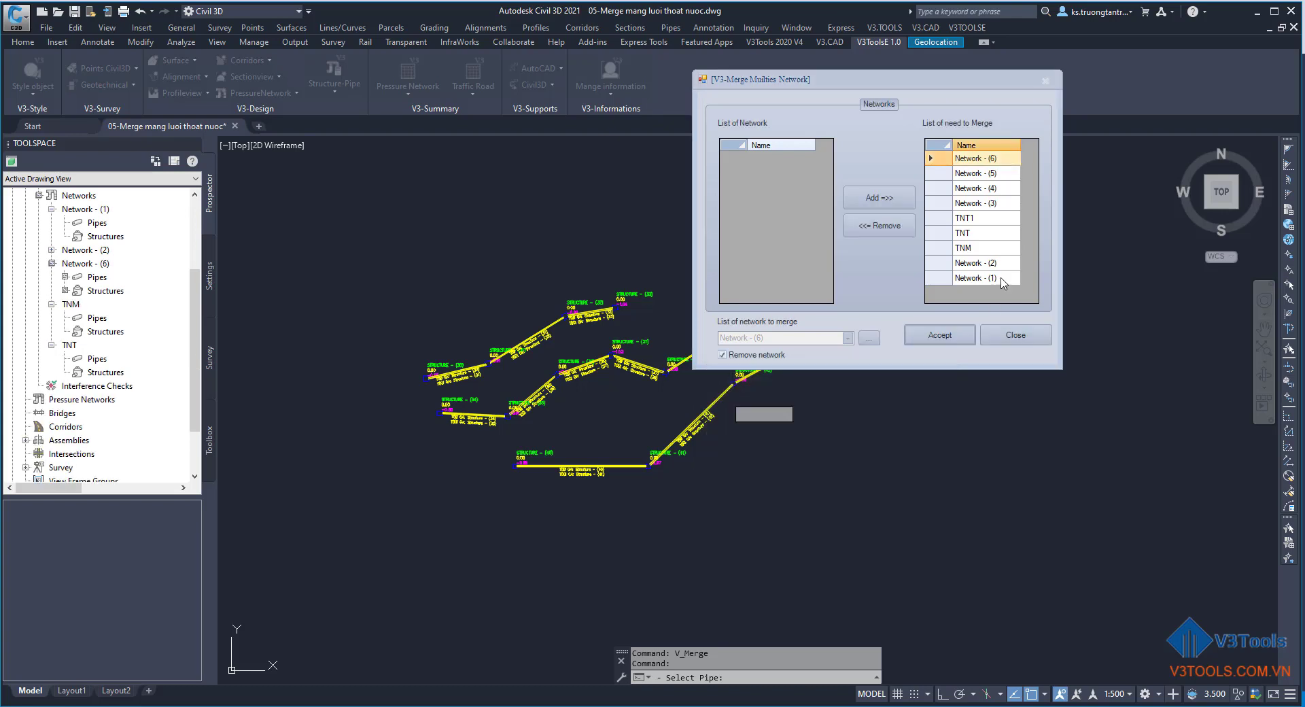
pyautogui.scroll(1, 46, 310)
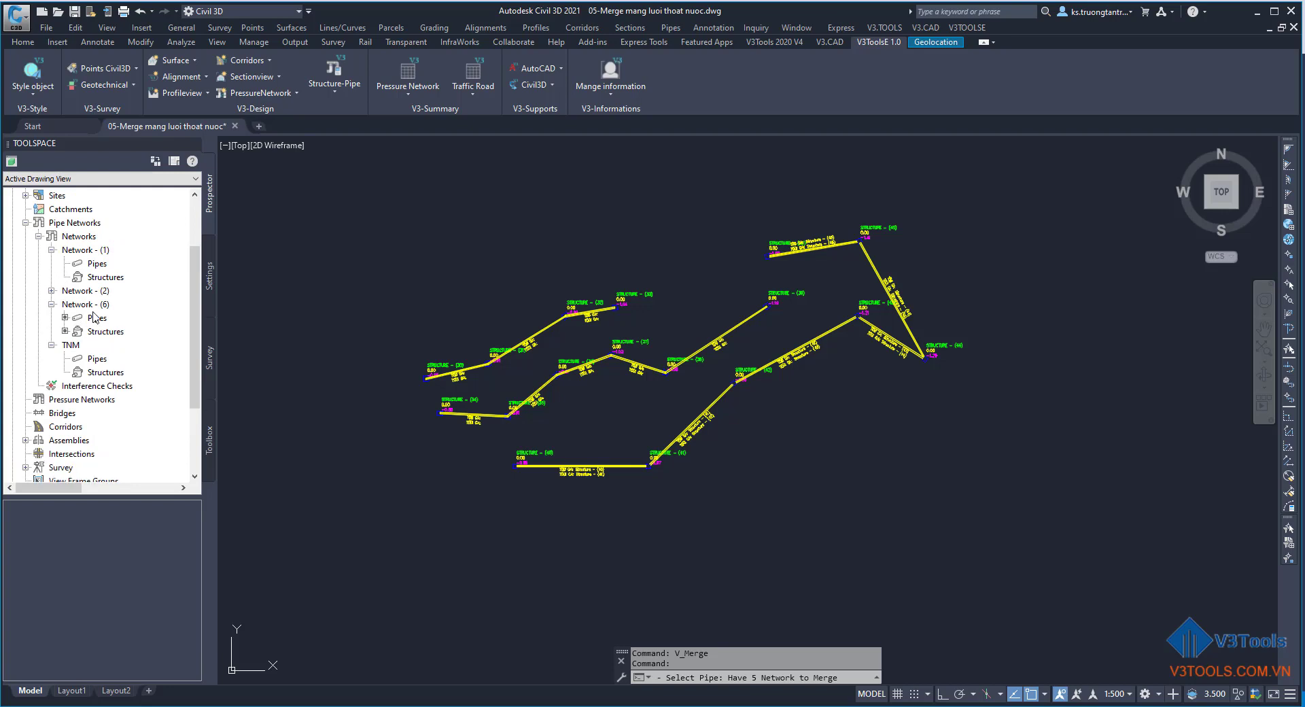
pyautogui.click(97, 306)
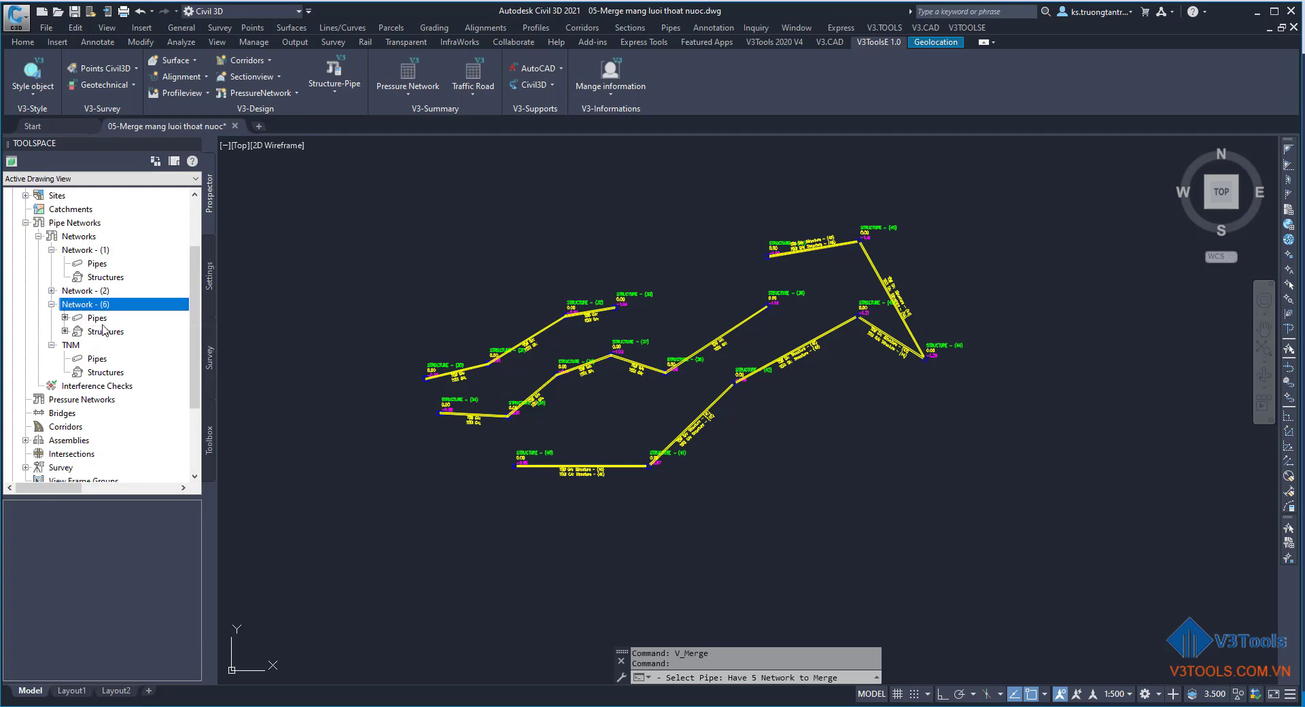
pyautogui.scroll(6, 748, 333)
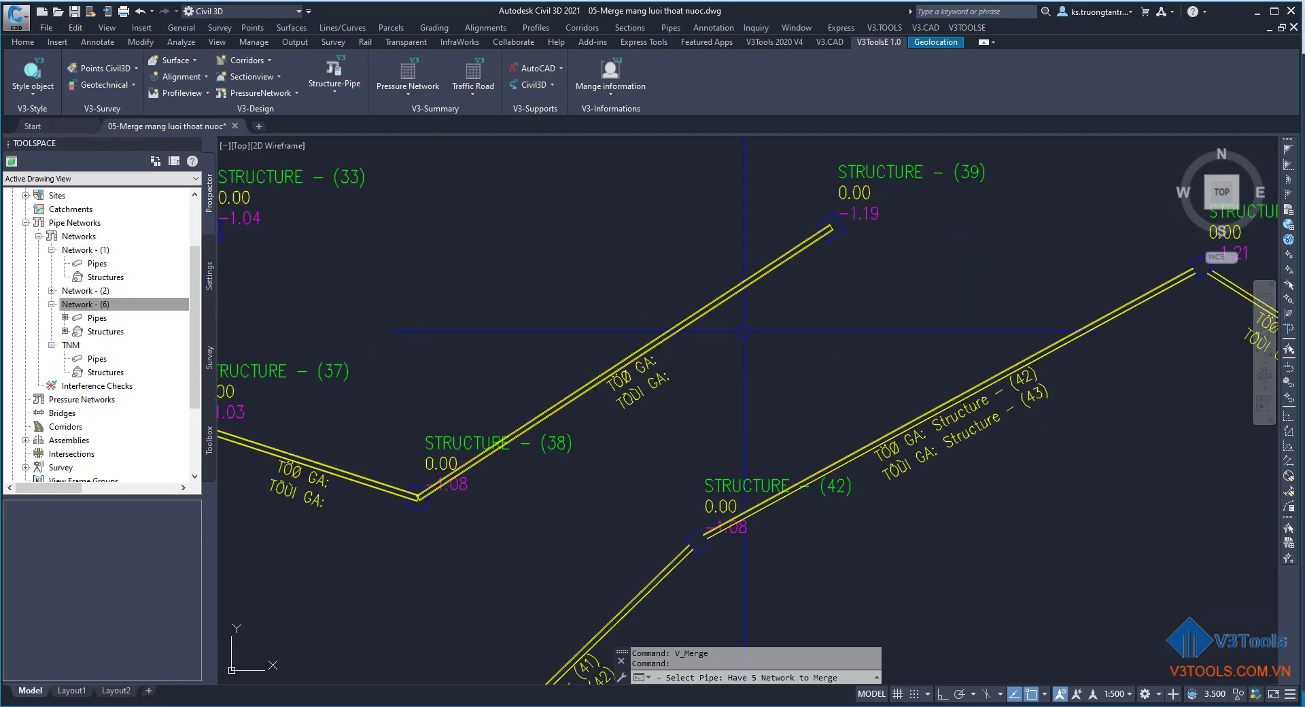
pyautogui.click(748, 280)
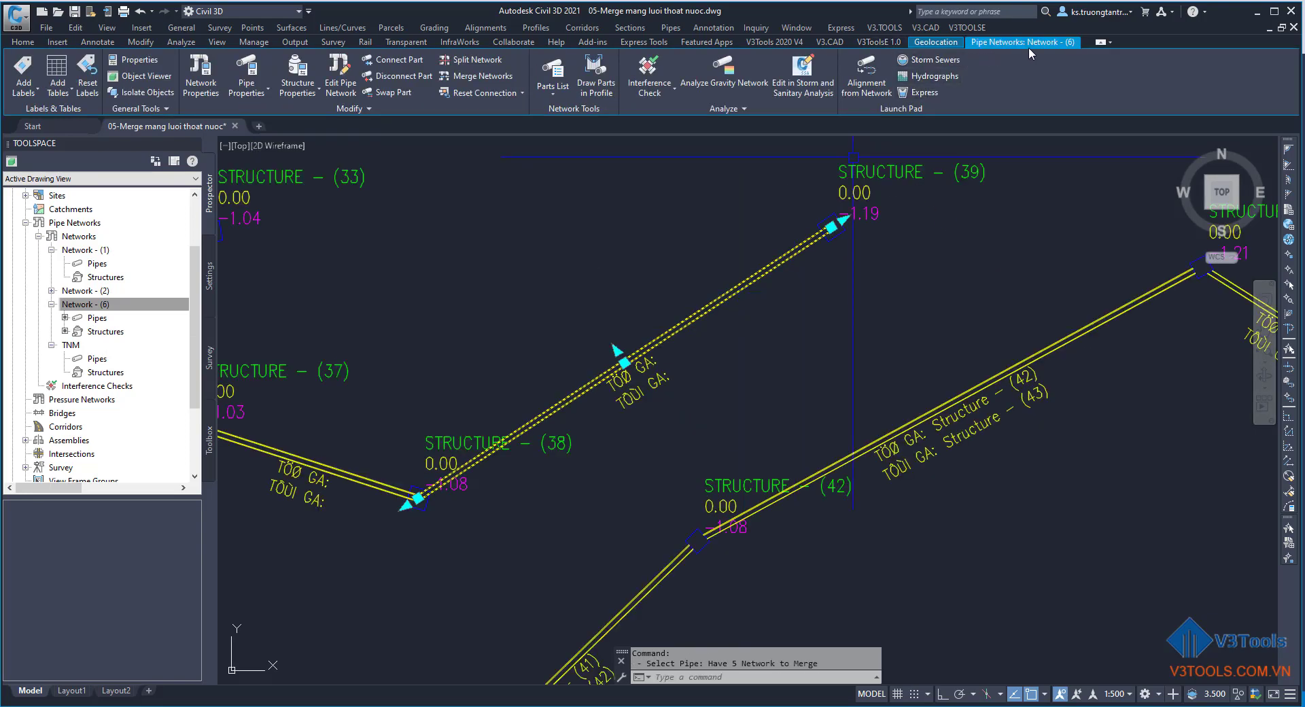
pyautogui.scroll(-5, 815, 279)
pyautogui.scroll(4, 841, 141)
pyautogui.press('Escape')
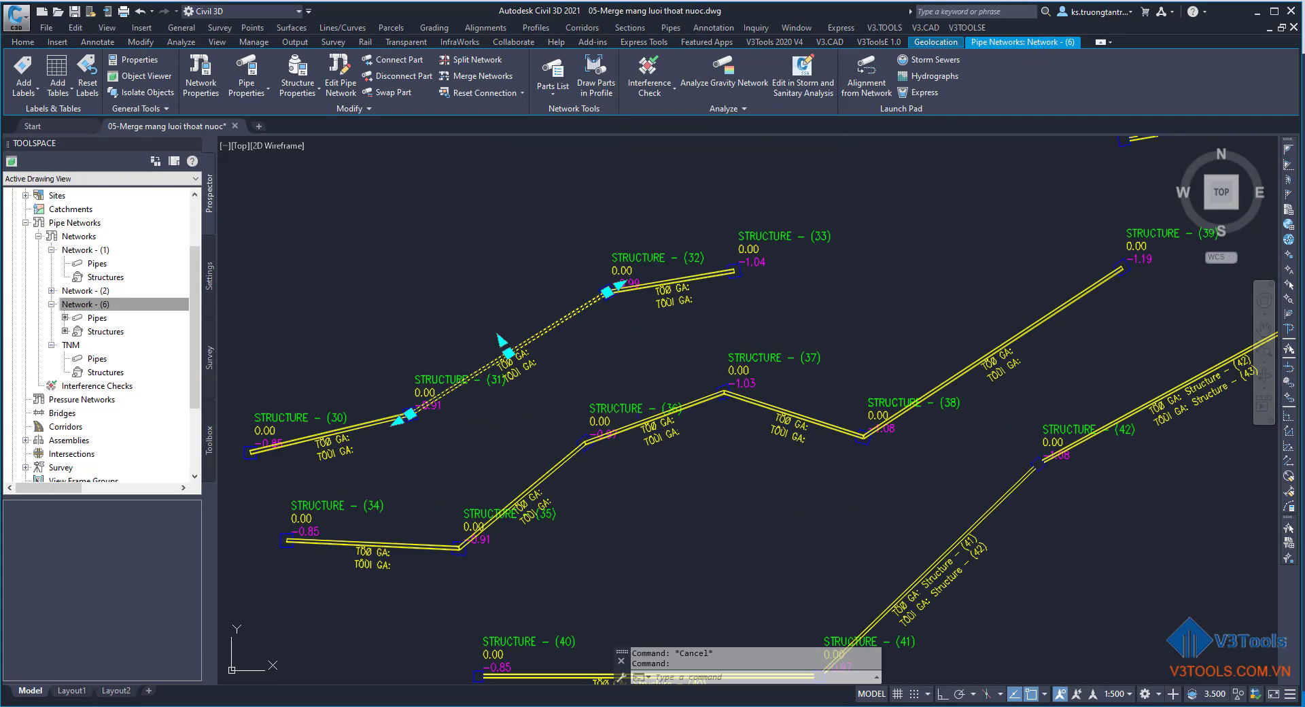
pyautogui.press('Escape')
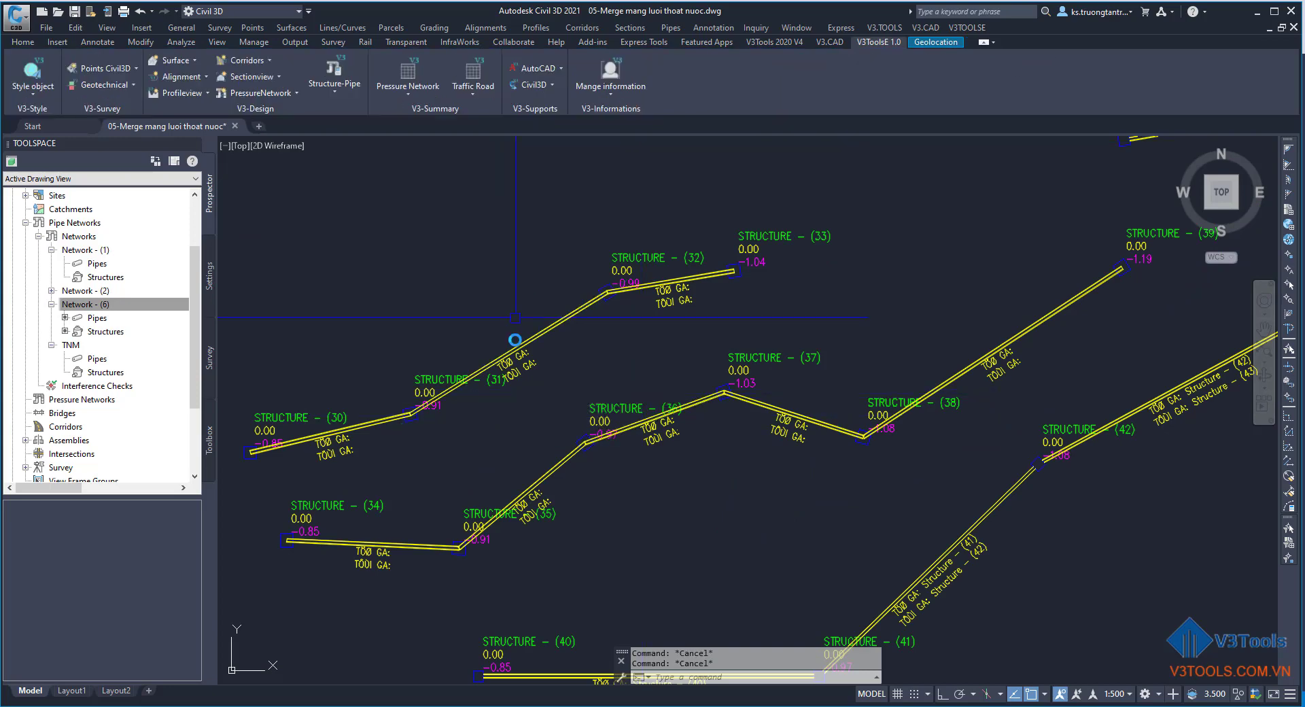
# Reselect Network - (6), expand Network - (2), and undo the merge with Ctrl+Z
pyautogui.moveTo(516, 318); pyautogui.dragTo(557, 340, button='middle')
pyautogui.click(78, 304)
pyautogui.click(51, 290)
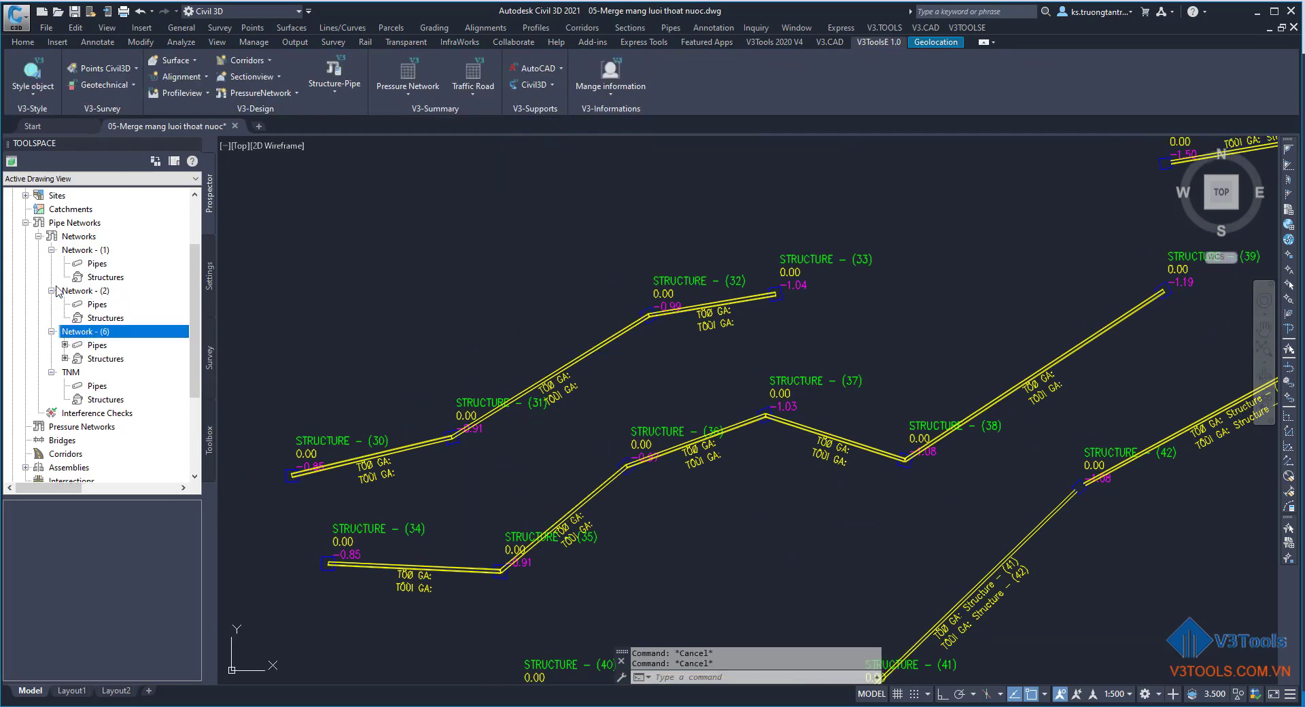
pyautogui.hotkey('ctrl', 'z')
pyautogui.hotkey('ctrl', 'z')
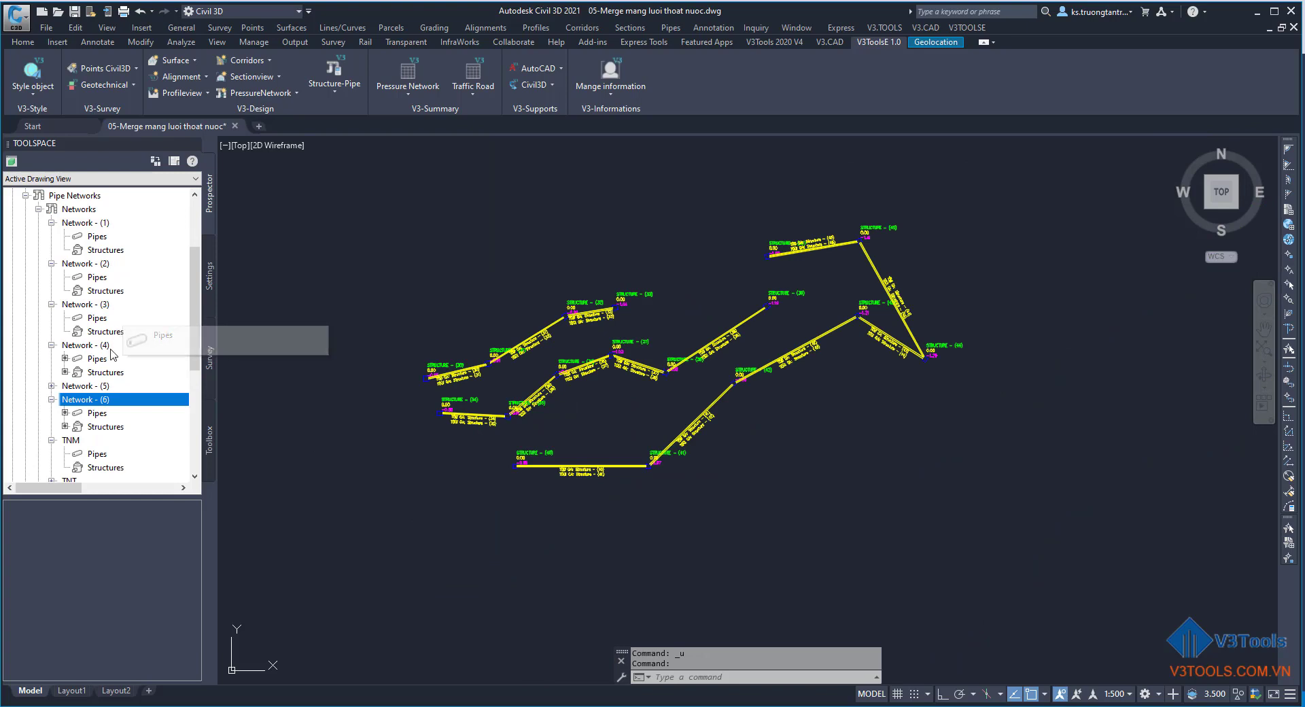
# Start Merge Multiple PressureNetwork again and add all available networks to the merge list
pyautogui.click(81, 345)
pyautogui.click(51, 385)
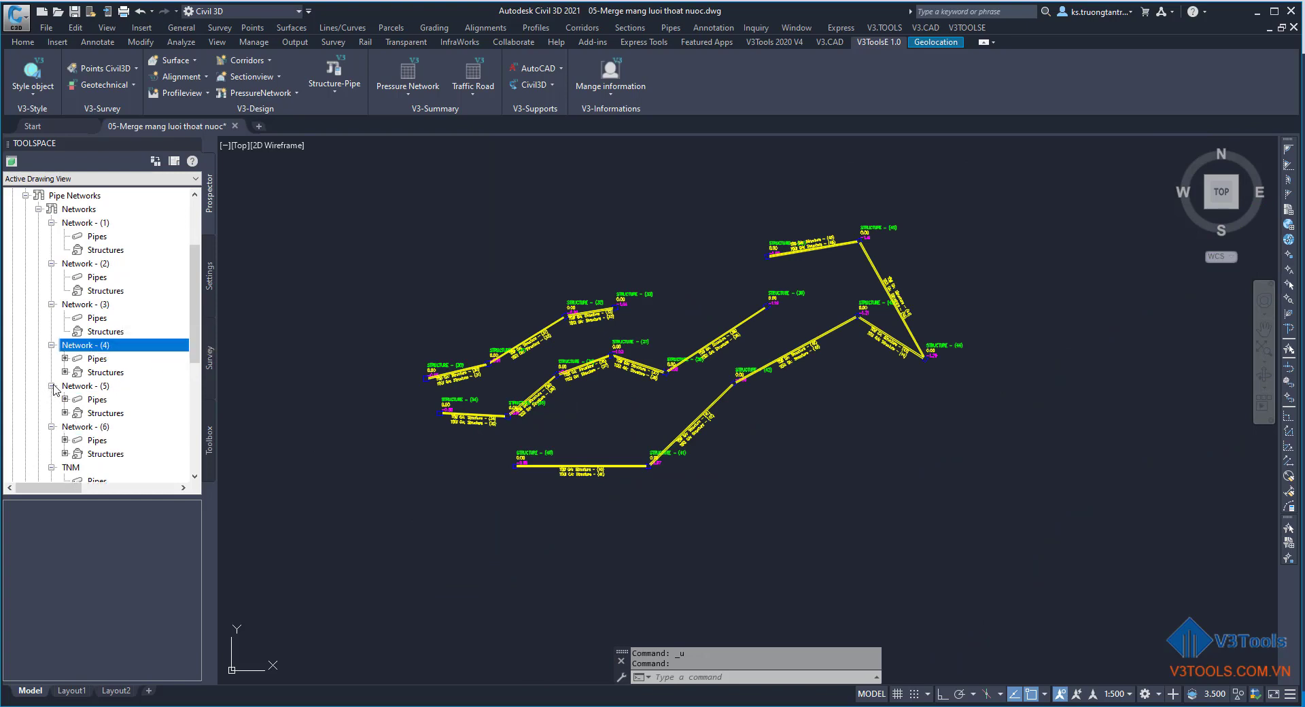
pyautogui.click(290, 93)
pyautogui.click(307, 229)
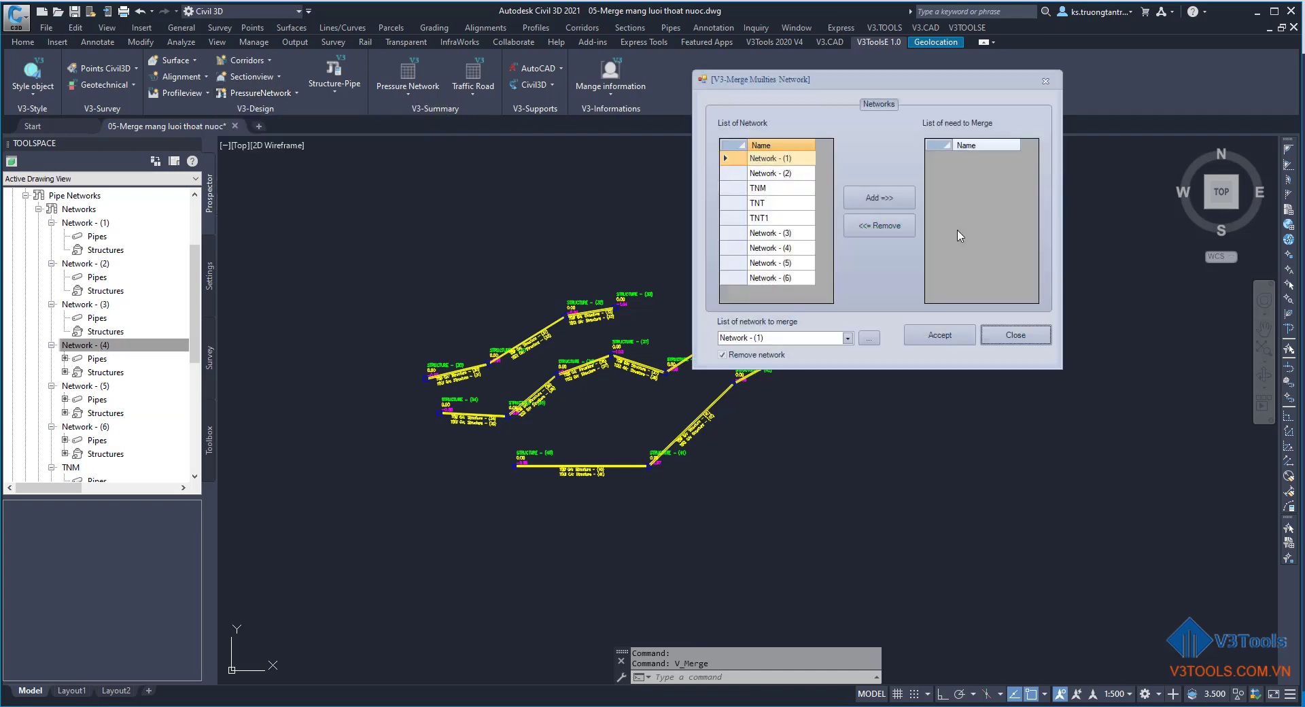
pyautogui.click(788, 278)
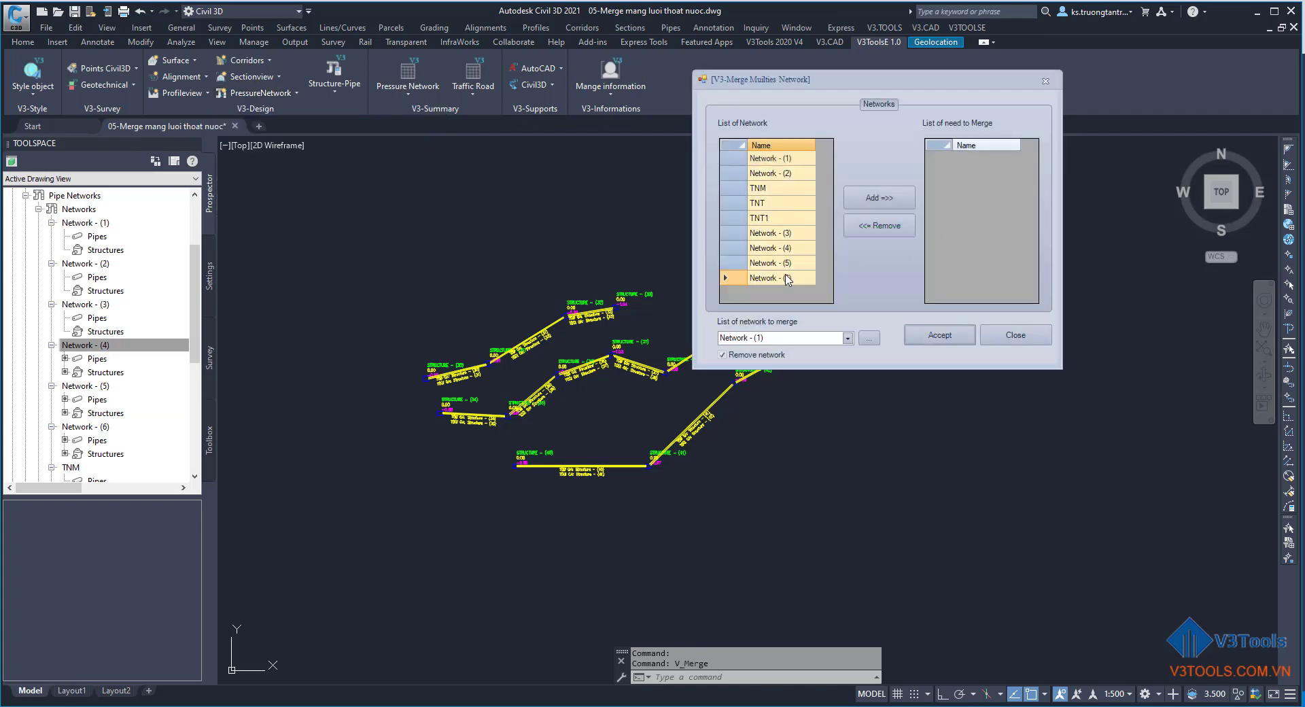
pyautogui.click(893, 203)
# Set Network - (4) as the merge target, run the merge, and confirm the message
pyautogui.click(823, 338)
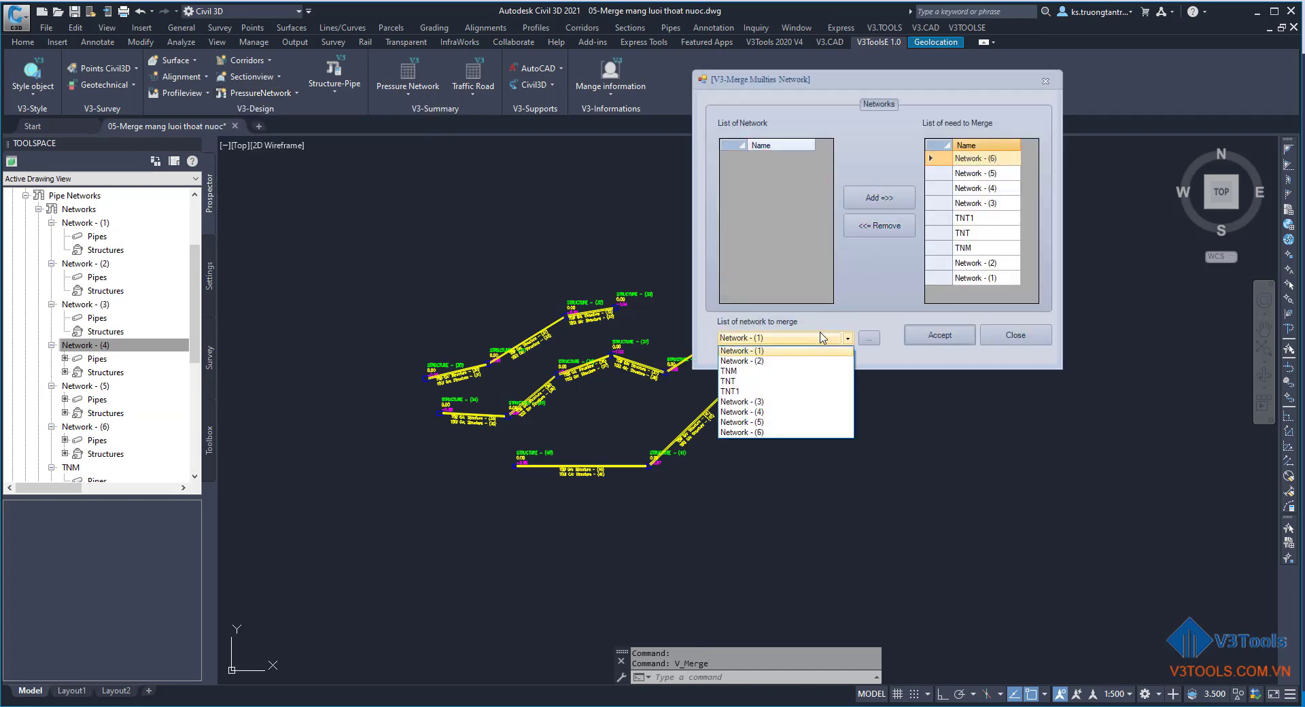
pyautogui.click(776, 413)
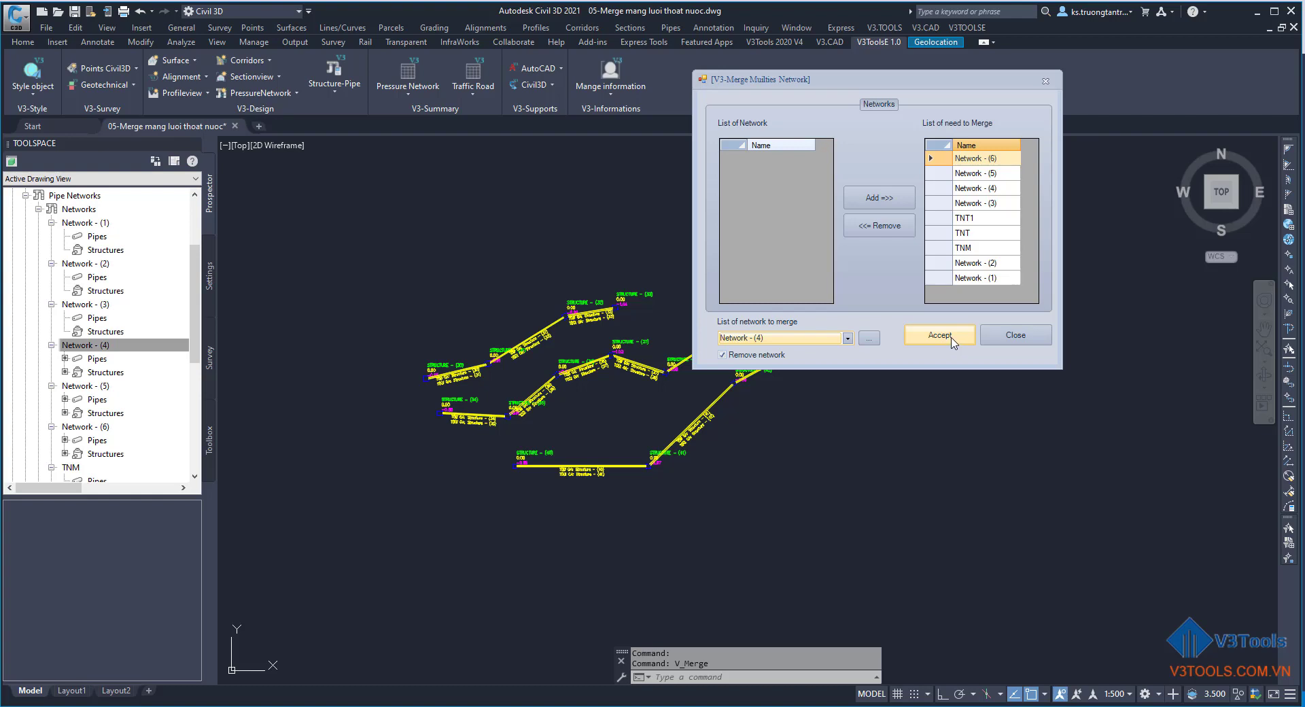
pyautogui.click(952, 337)
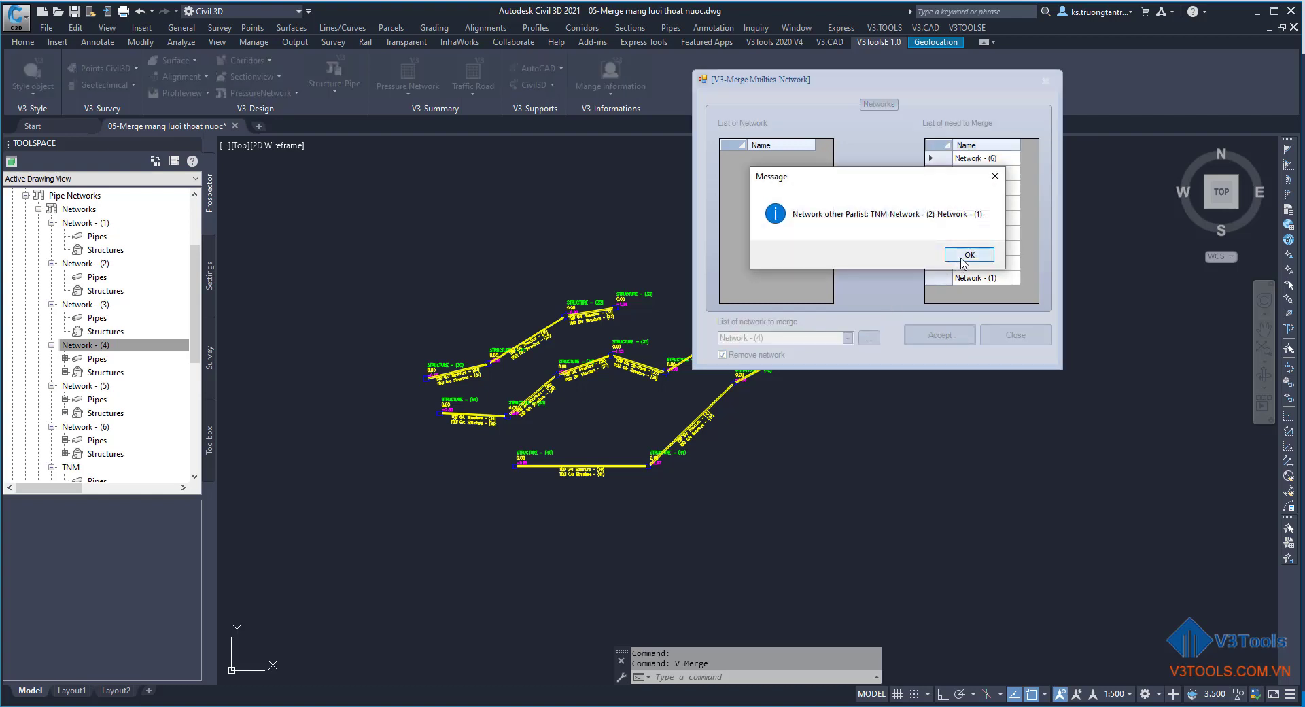
pyautogui.click(964, 261)
pyautogui.click(104, 307)
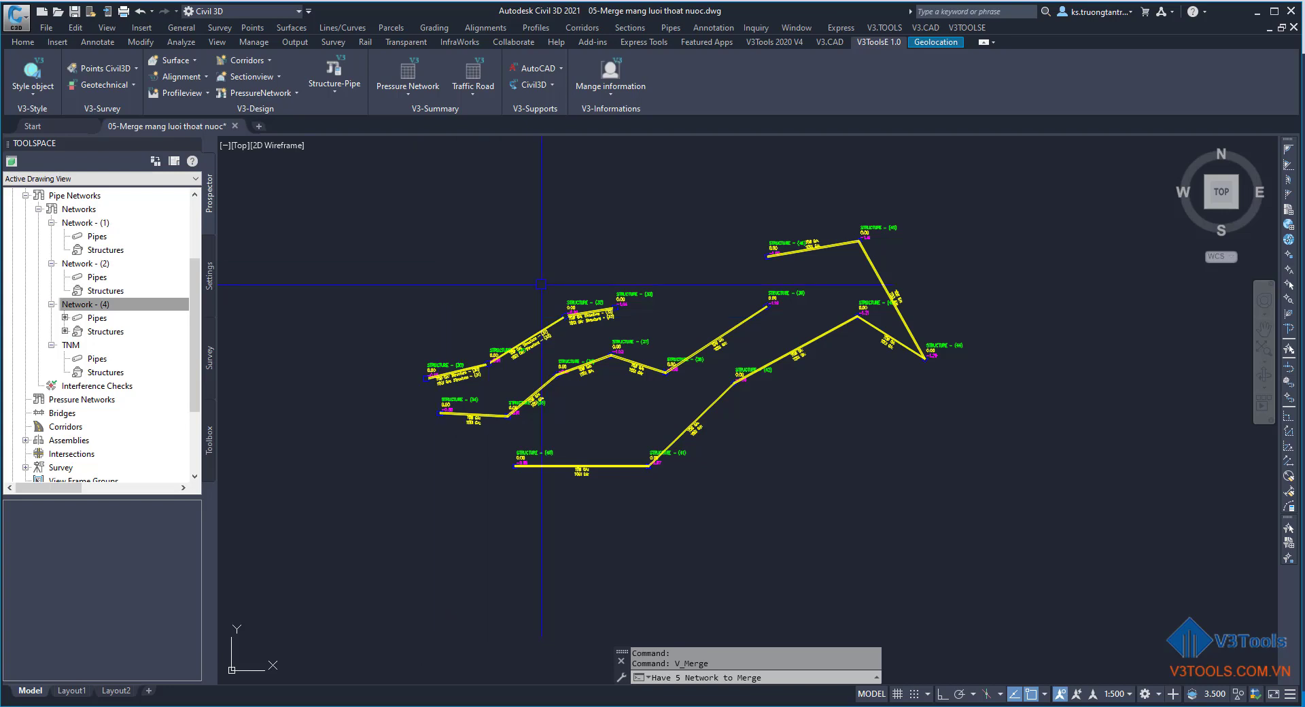
# Move the end of the Structure (35) pipe from Structure (36) onto Structure (31)
pyautogui.moveTo(556, 201); pyautogui.dragTo(551, 215, button='middle')
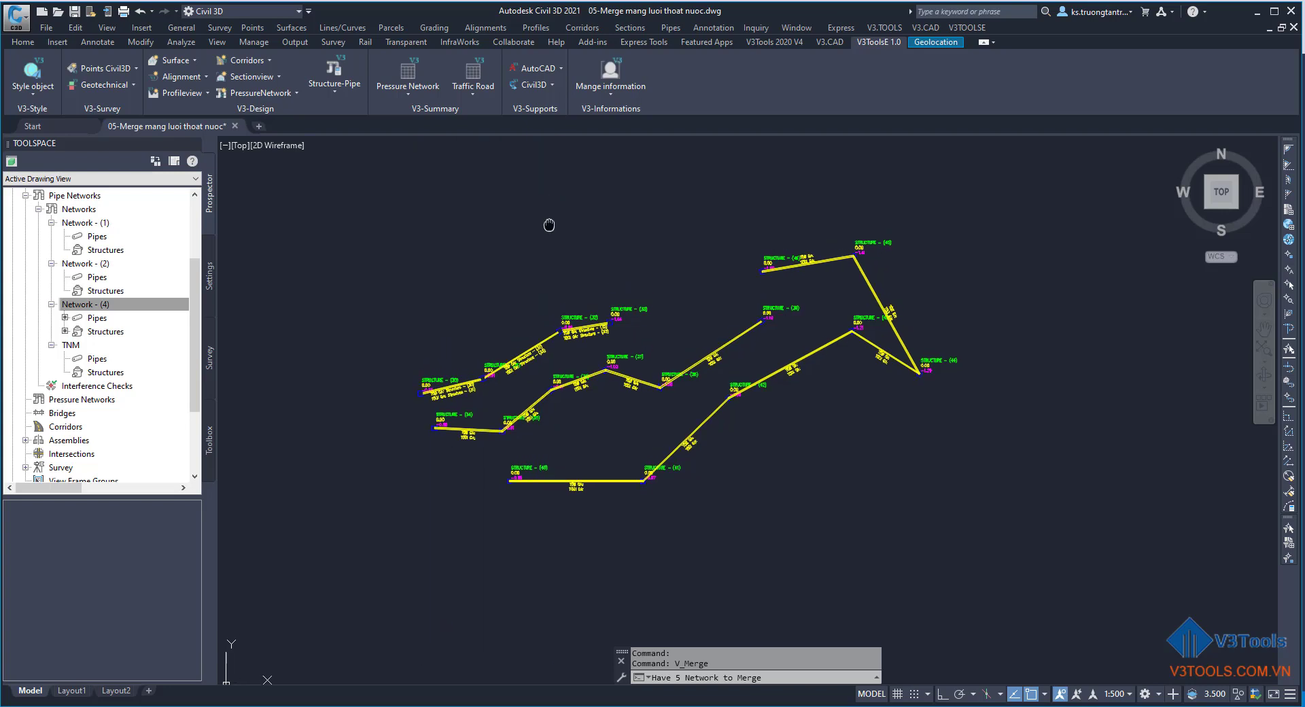
pyautogui.scroll(5, 504, 371)
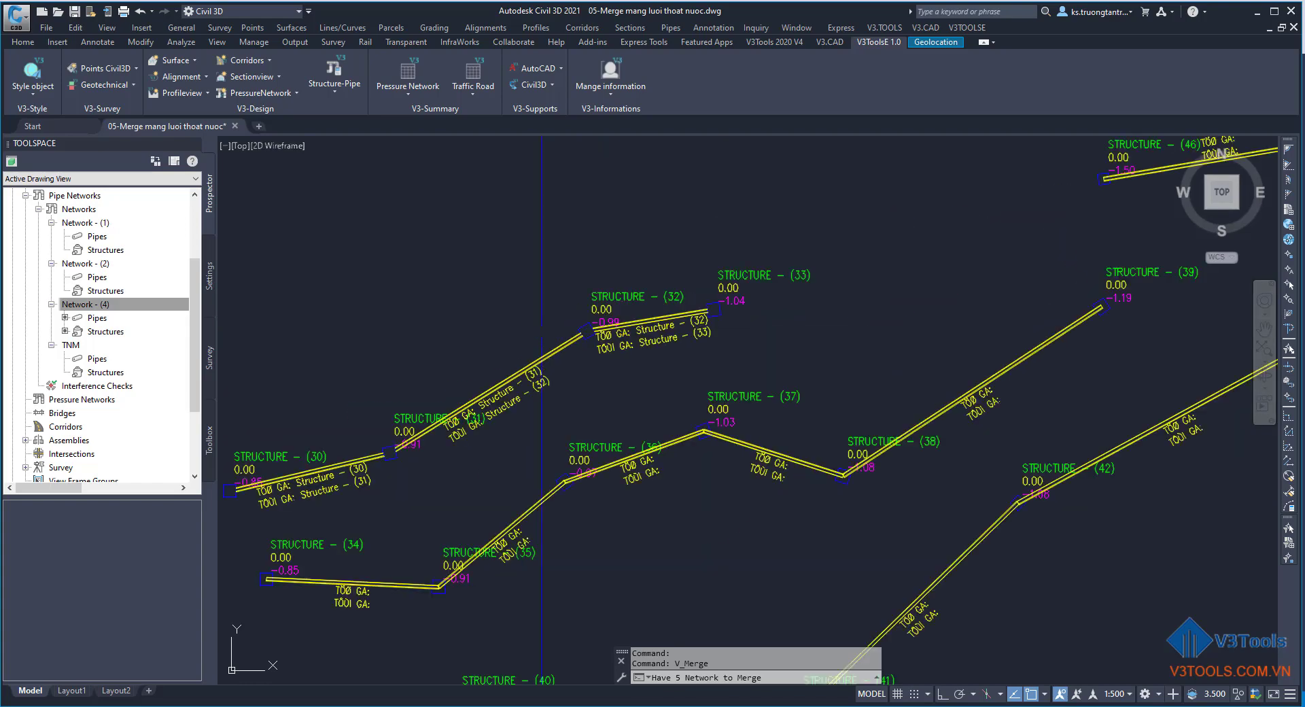
pyautogui.click(626, 412)
pyautogui.click(628, 411)
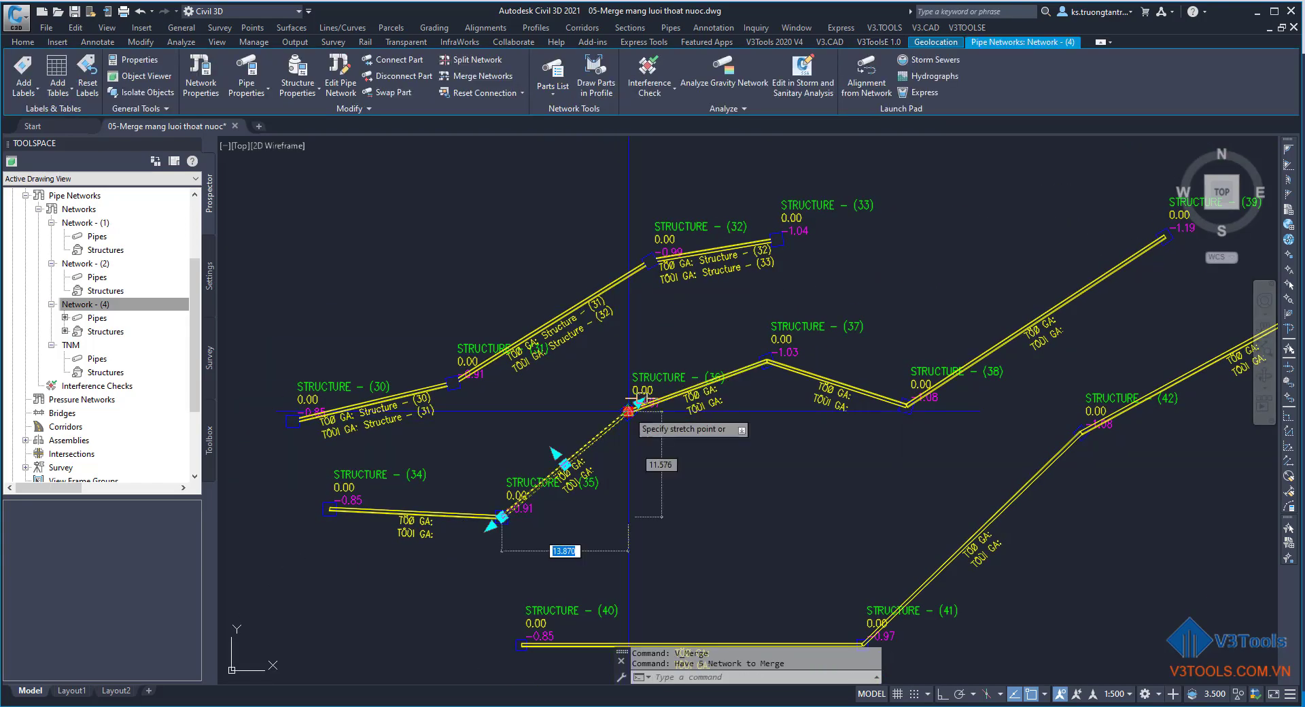
pyautogui.scroll(5, 422, 377)
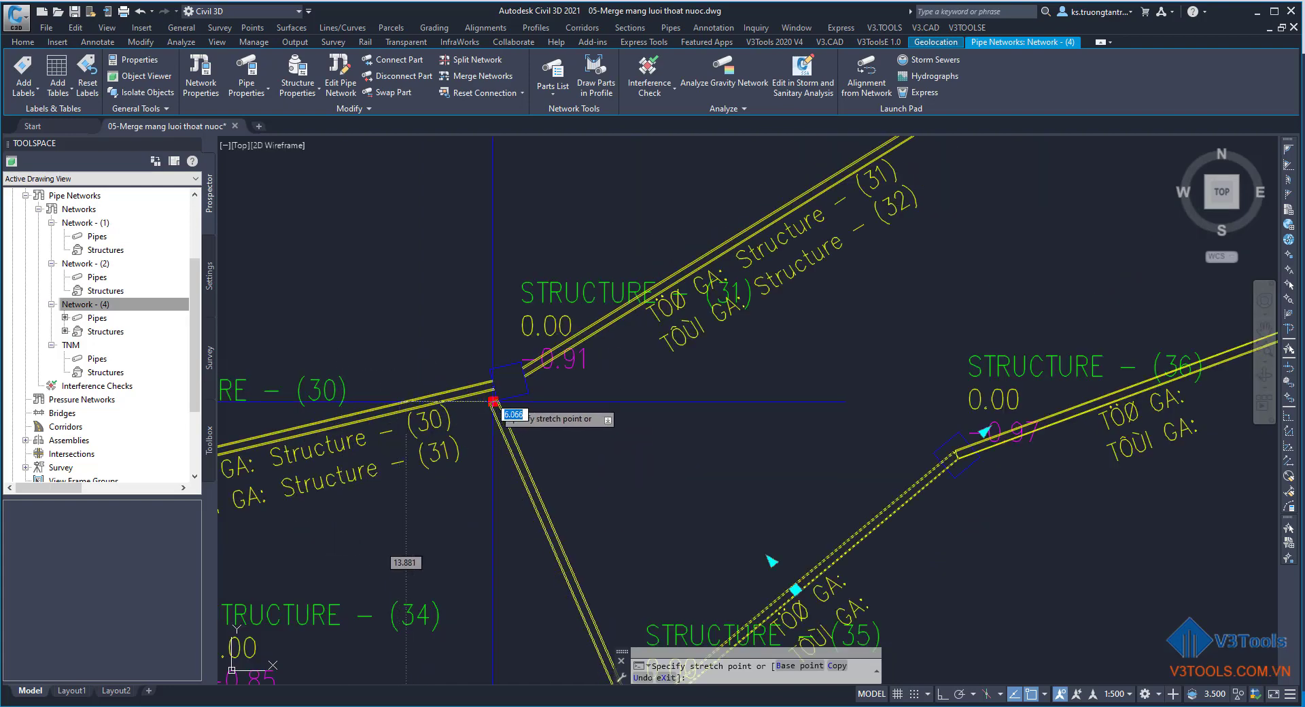
pyautogui.click(506, 384)
pyautogui.scroll(-4, 501, 328)
pyautogui.press('Escape')
pyautogui.press('Escape')
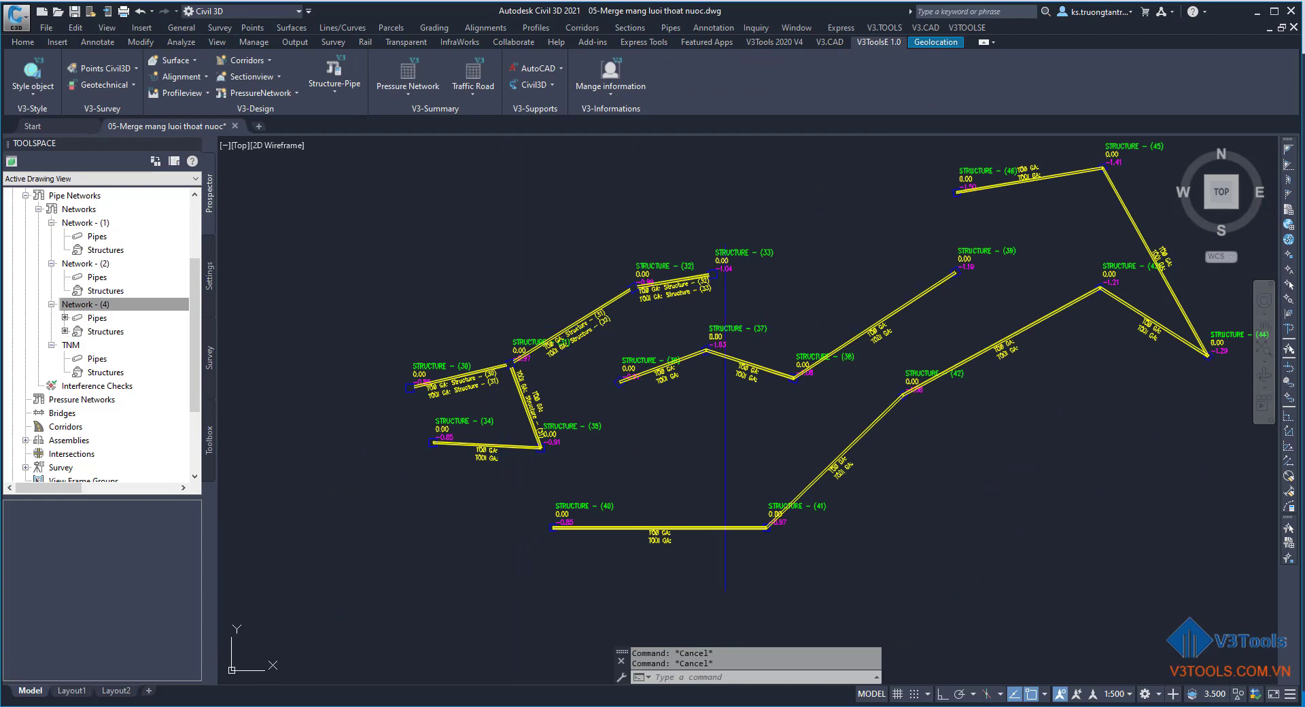
pyautogui.moveTo(832, 194); pyautogui.dragTo(759, 199, button='middle')
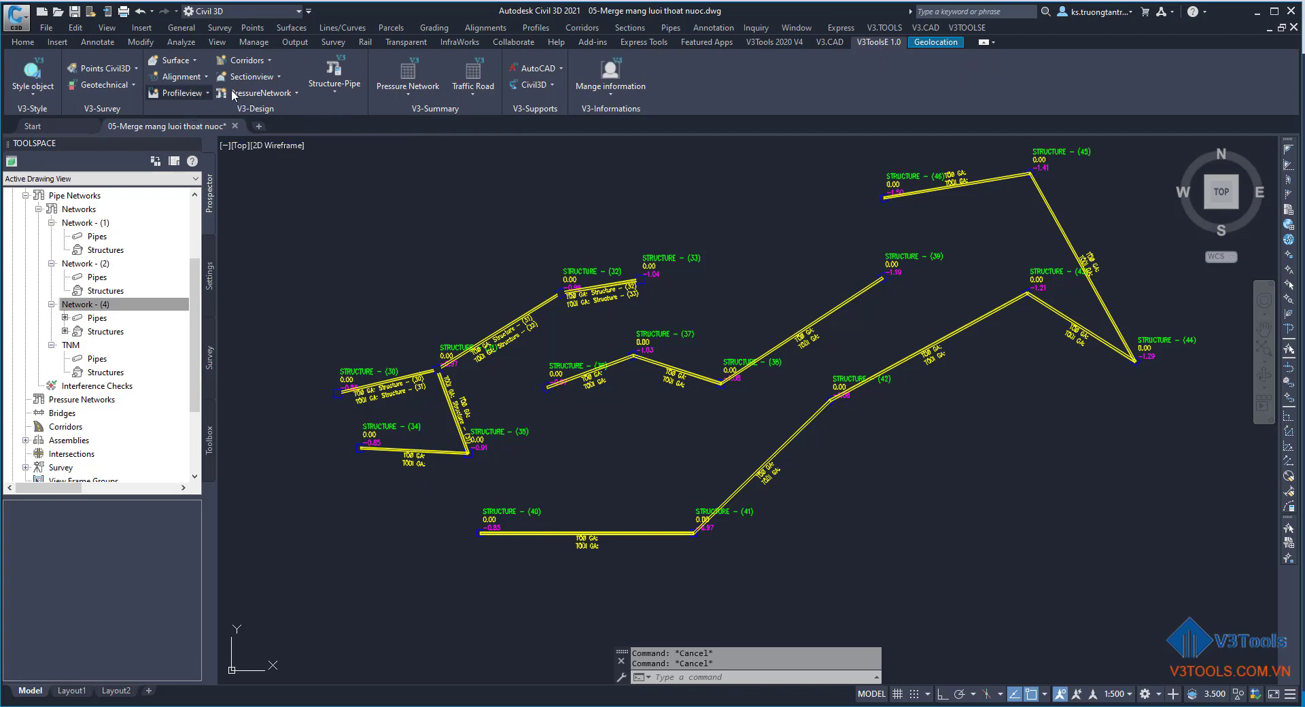
pyautogui.click(262, 92)
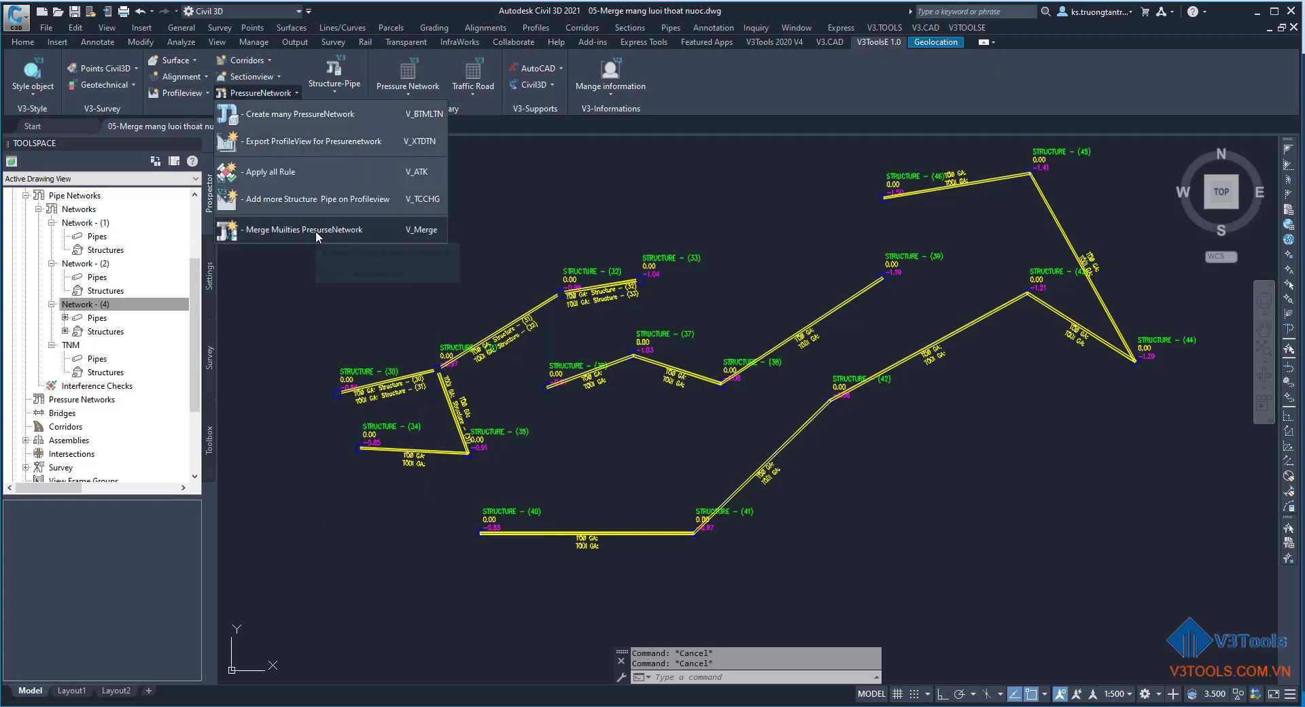
pyautogui.click(852, 514)
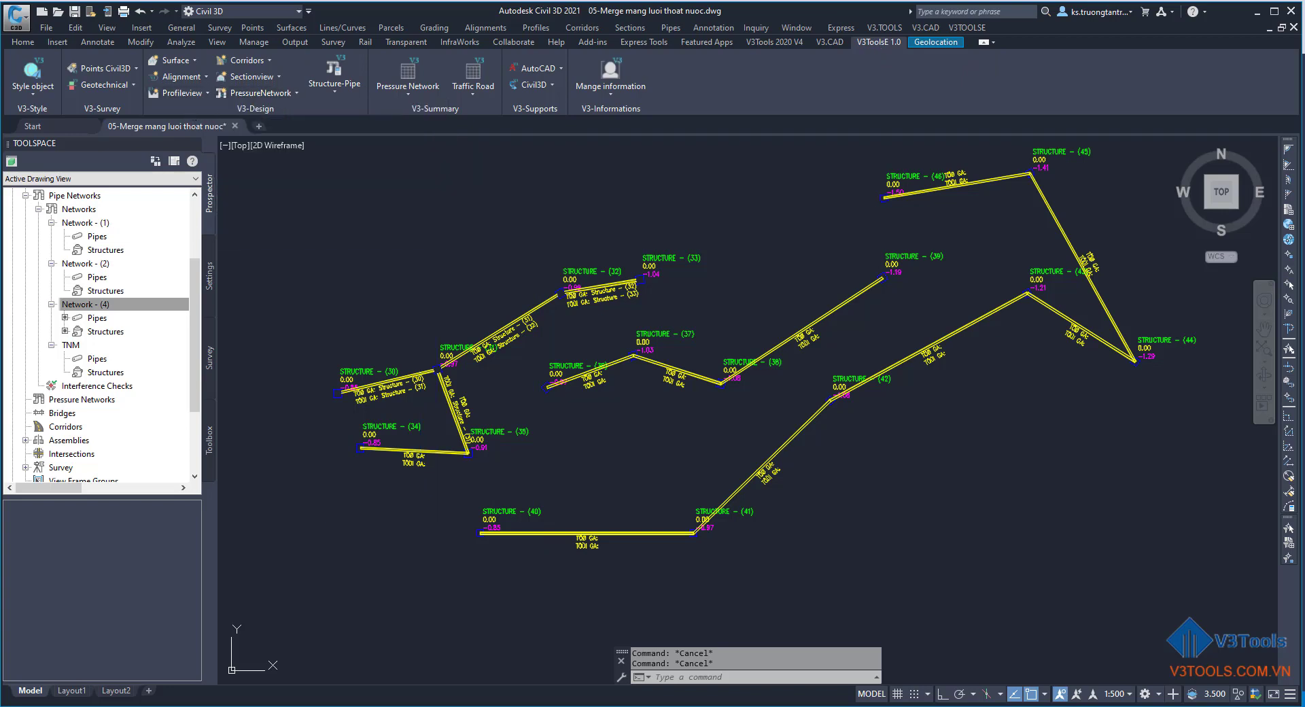